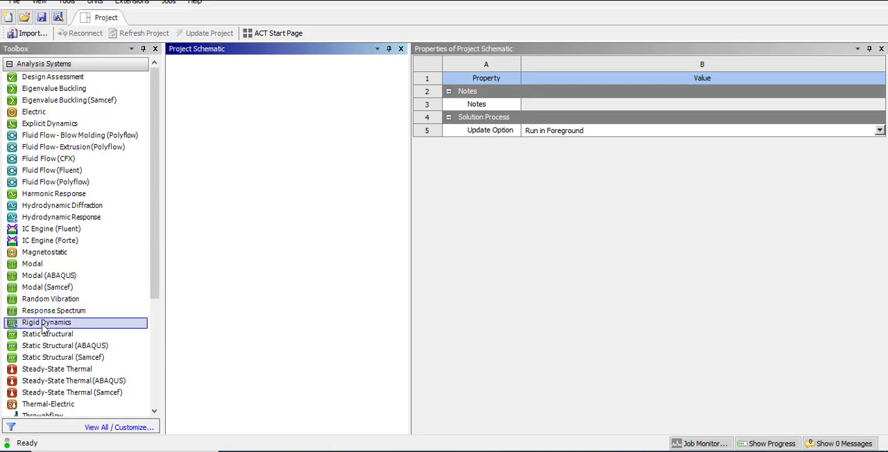
# Add a standalone Static Structural analysis system to the project schematic.
pyautogui.moveTo(45, 333); pyautogui.dragTo(421, 418)
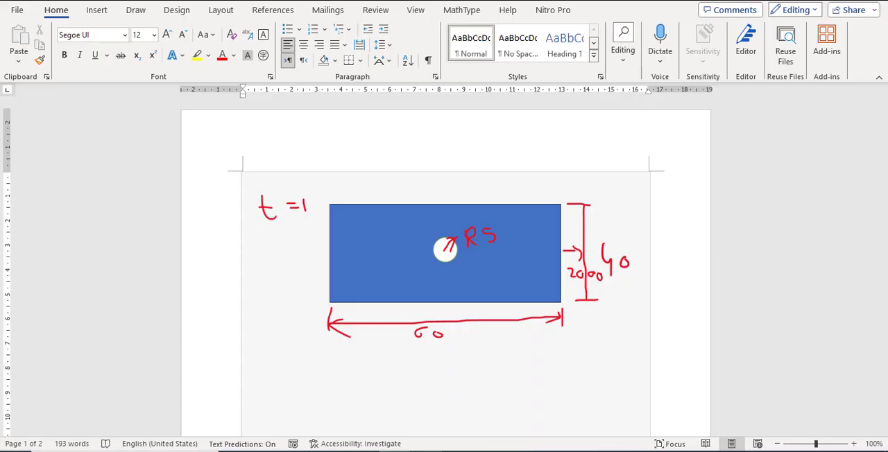
pyautogui.click(443, 371)
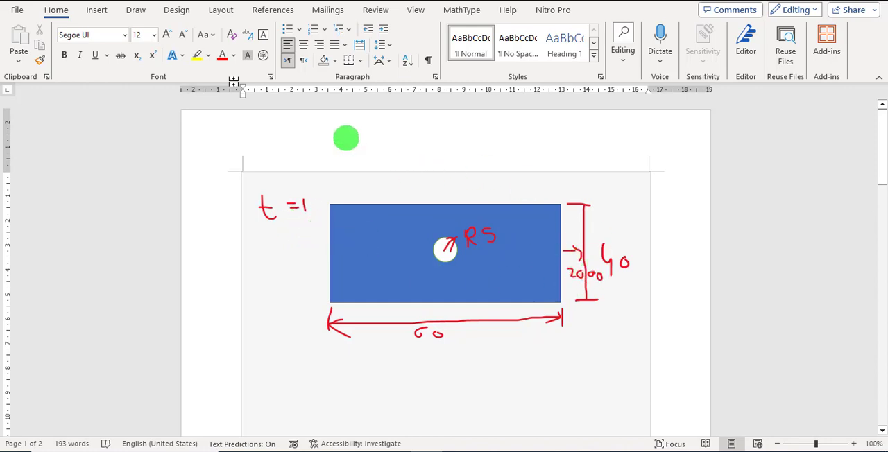
# Switch to the Word document and draw a red ink stroke down the outside of the plate's left edge.
pyautogui.click(98, 10)
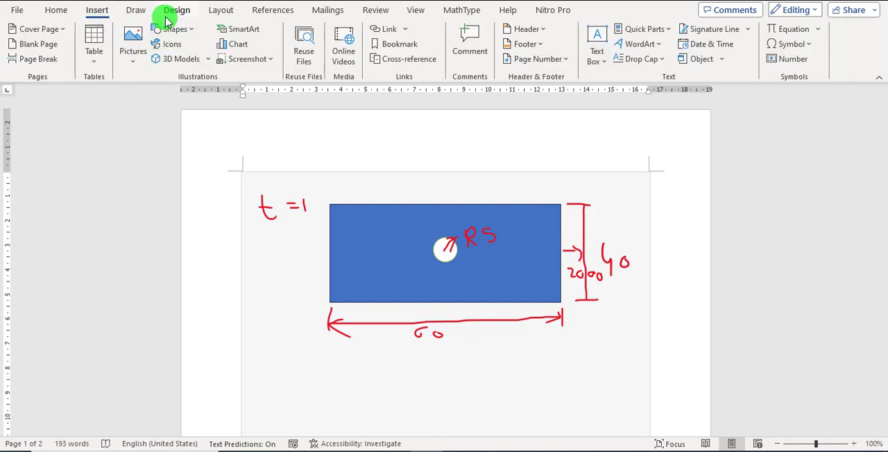
pyautogui.click(136, 10)
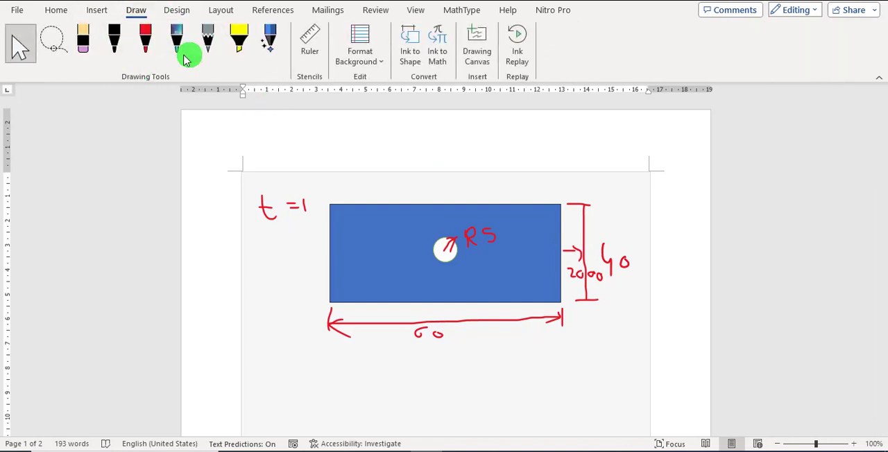
pyautogui.click(146, 42)
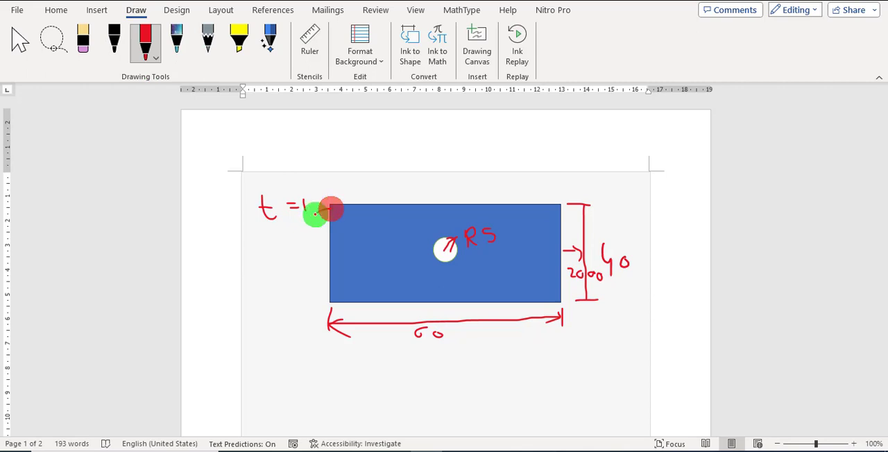
pyautogui.moveTo(314, 214)
pyautogui.mouseDown()
pyautogui.moveTo(323, 224)
pyautogui.moveTo(315, 266)
pyautogui.mouseUp()
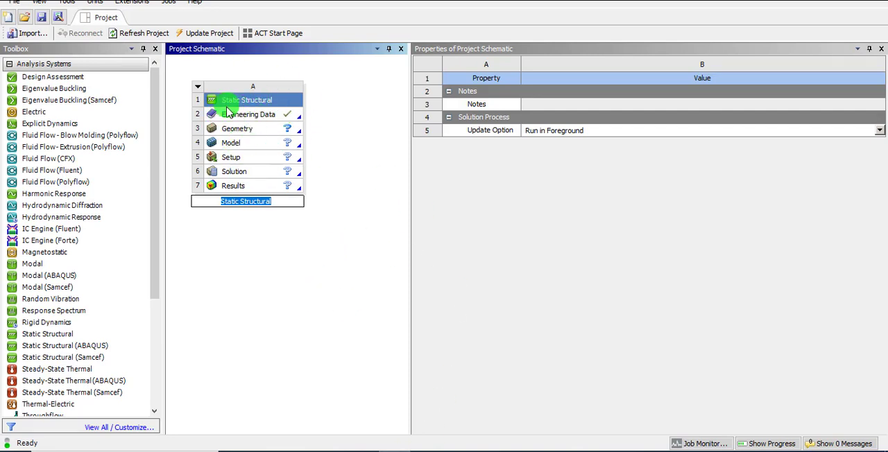
# Open the Static Structural system's Engineering Data and add a material named New Material.
pyautogui.doubleClick(257, 115)
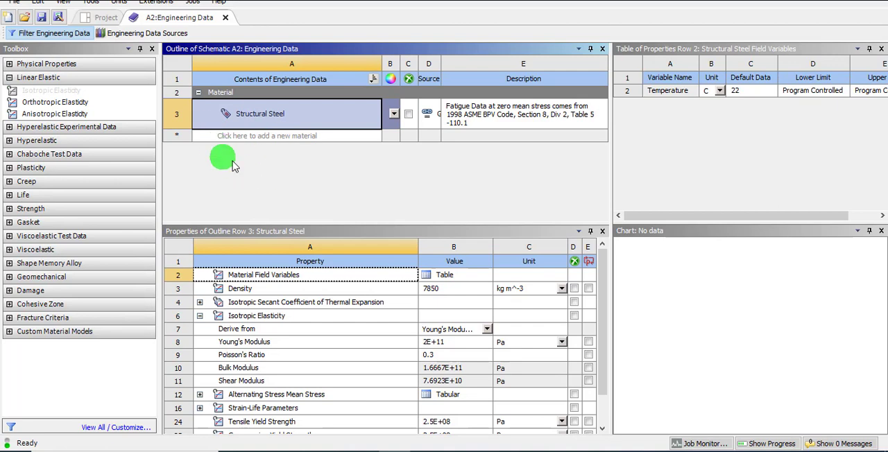
pyautogui.click(263, 138)
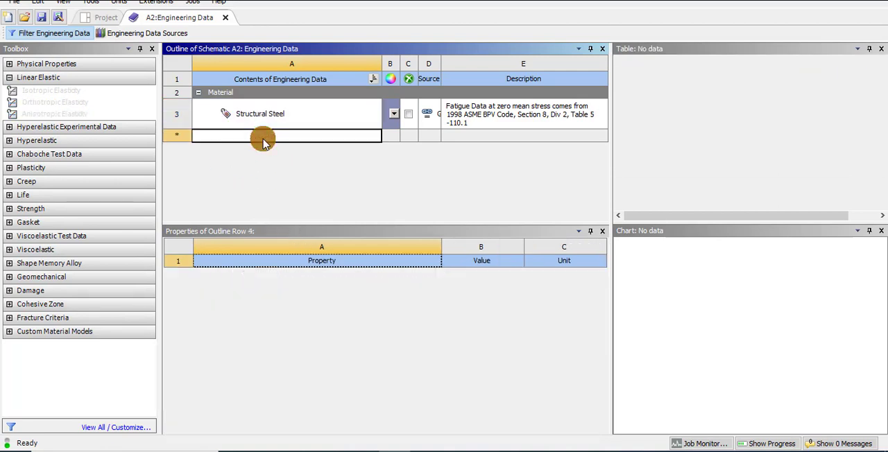
pyautogui.write('New ')
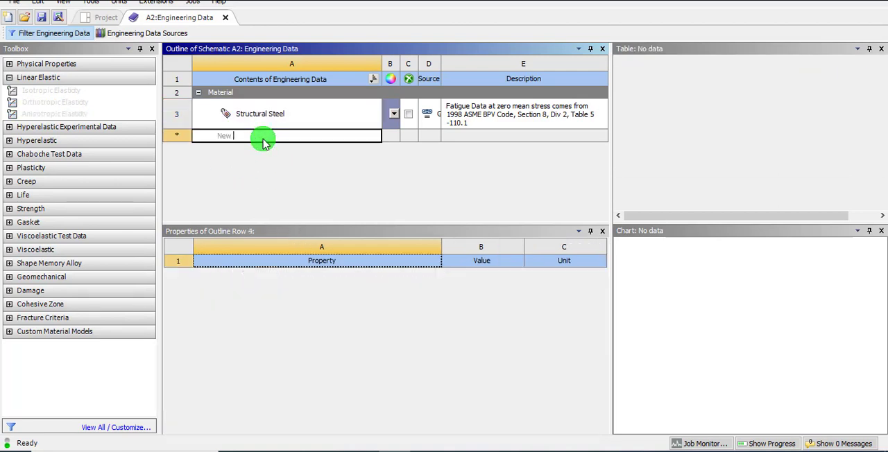
pyautogui.write('Mate')
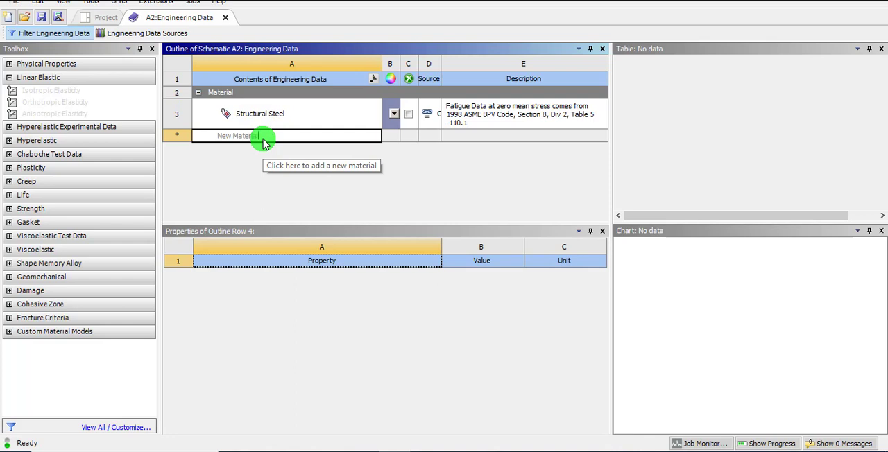
pyautogui.write('rial')
pyautogui.press('Return')
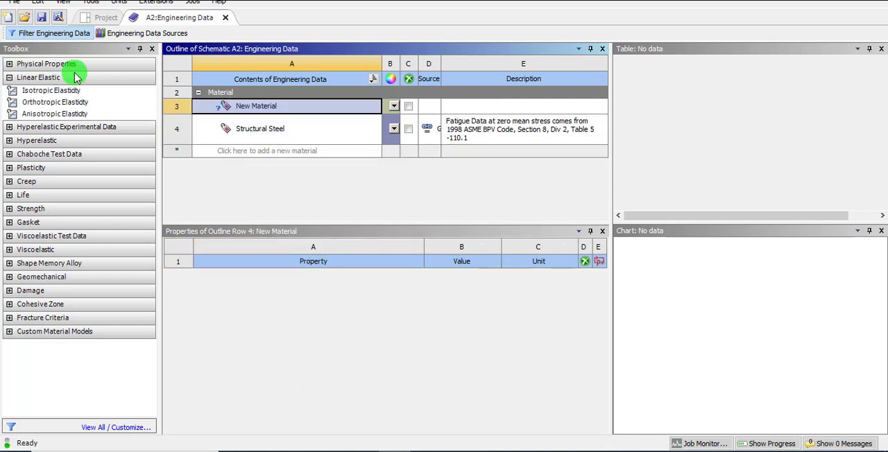
# Add Isotropic Elasticity to New Material and set its Young's Modulus to 2.1e5 MPa.
pyautogui.moveTo(76, 96); pyautogui.dragTo(301, 233)
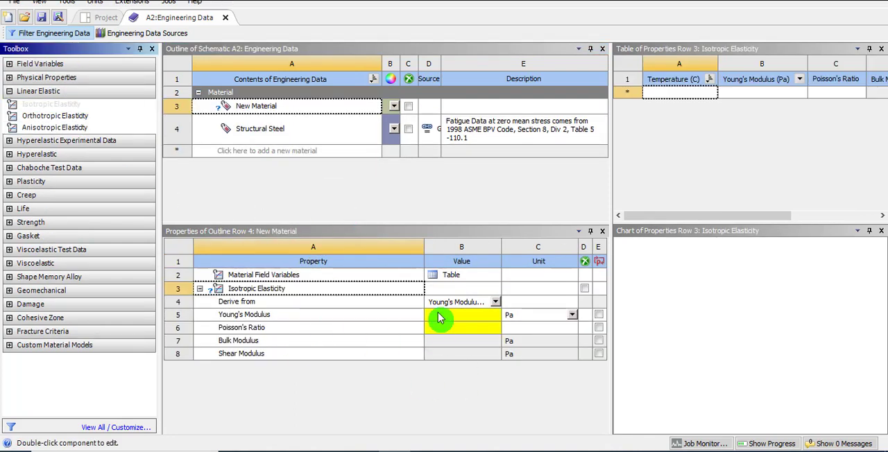
pyautogui.click(571, 315)
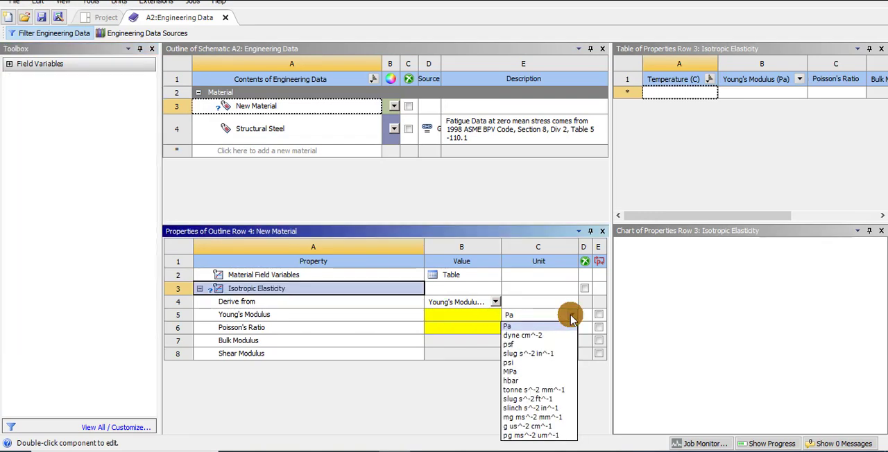
pyautogui.click(522, 372)
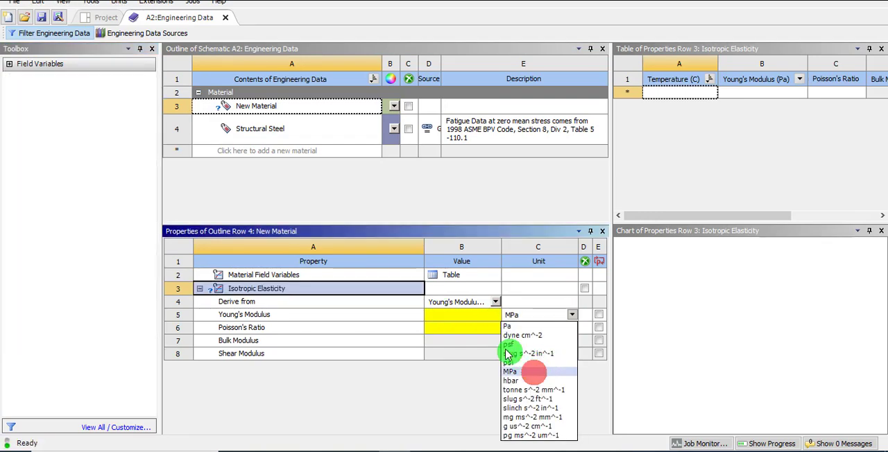
pyautogui.click(458, 318)
pyautogui.write('2')
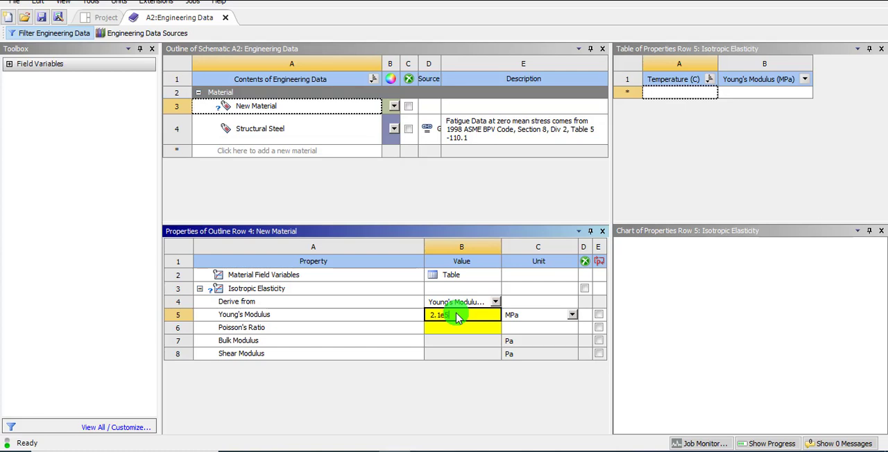
pyautogui.write('.1e5')
pyautogui.press('Return')
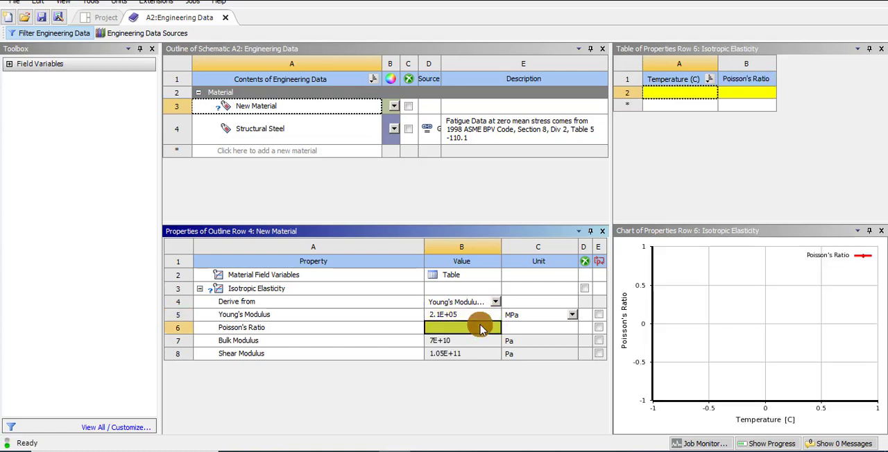
# Set New Material's Poisson's Ratio to 0.3 and close Engineering Data.
pyautogui.write('0.3')
pyautogui.press('Return')
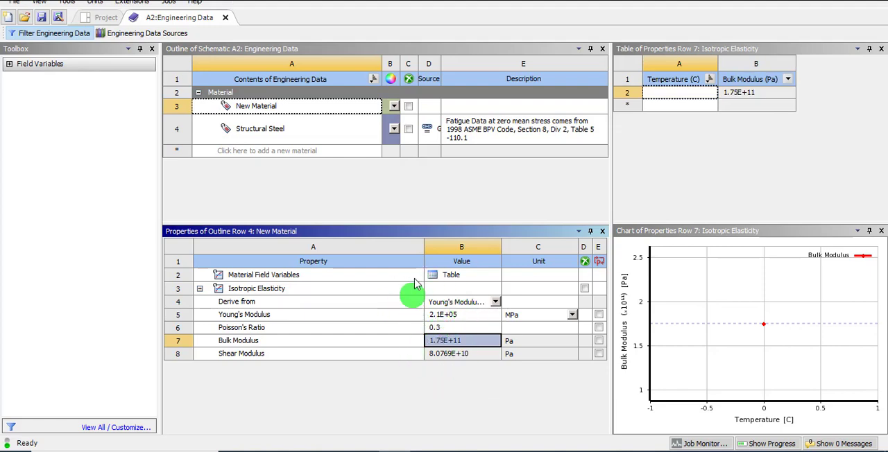
pyautogui.click(226, 17)
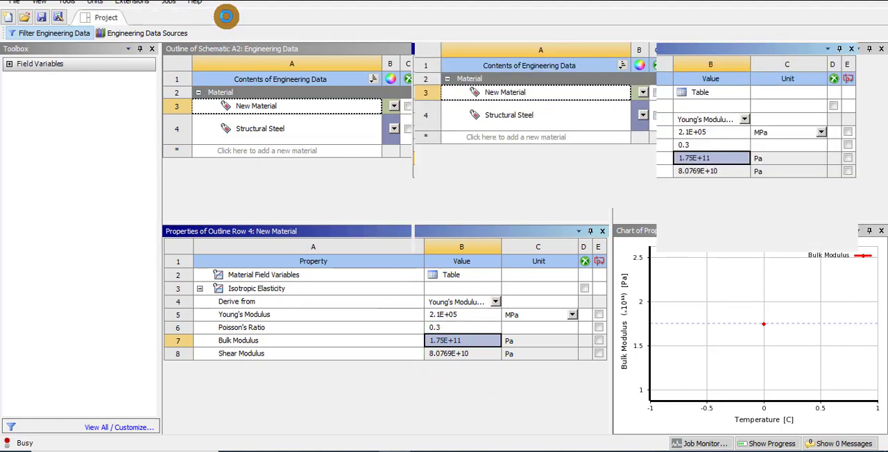
# Set the Analysis Type of the Static Structural system's Geometry to 2D.
pyautogui.click(244, 130)
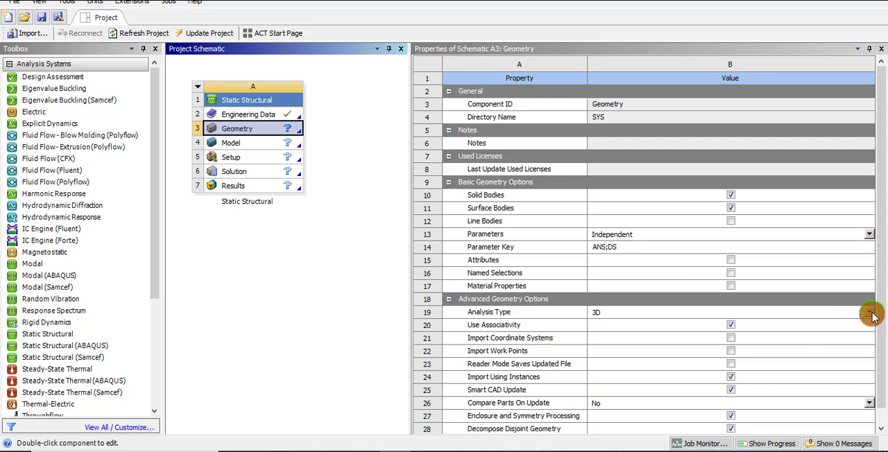
pyautogui.click(805, 312)
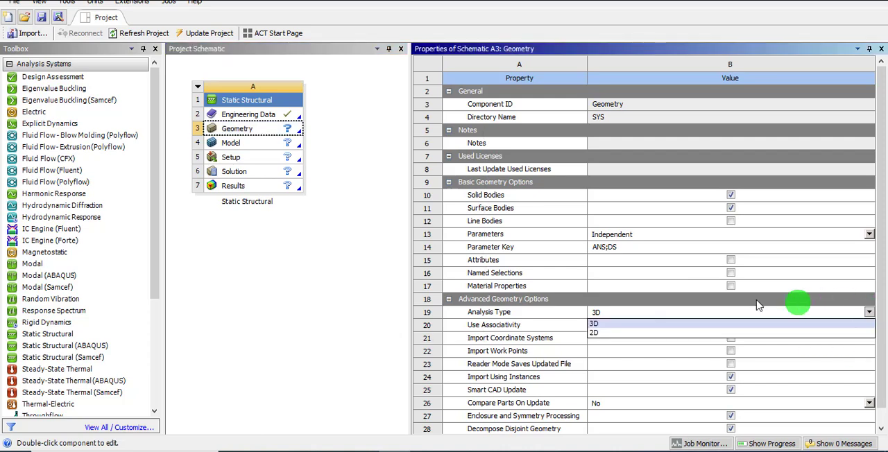
pyautogui.click(618, 333)
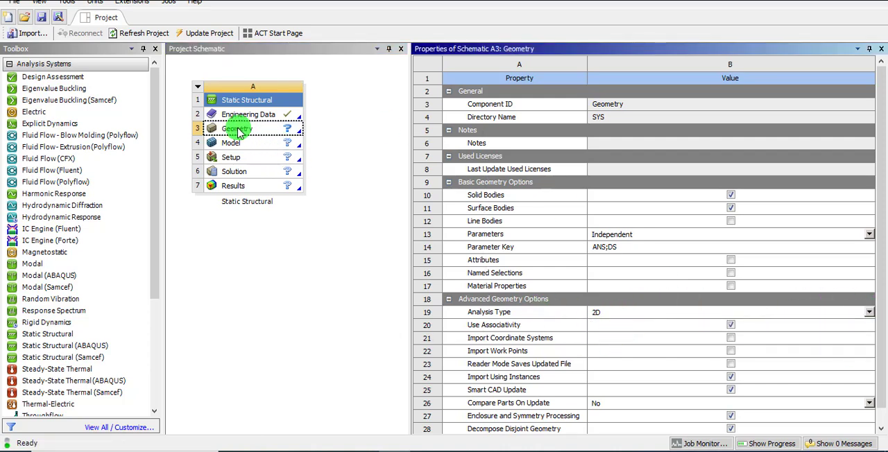
# Open a new DesignModeler geometry from the Geometry cell and set the length unit to Millimeter.
pyautogui.click(237, 131)
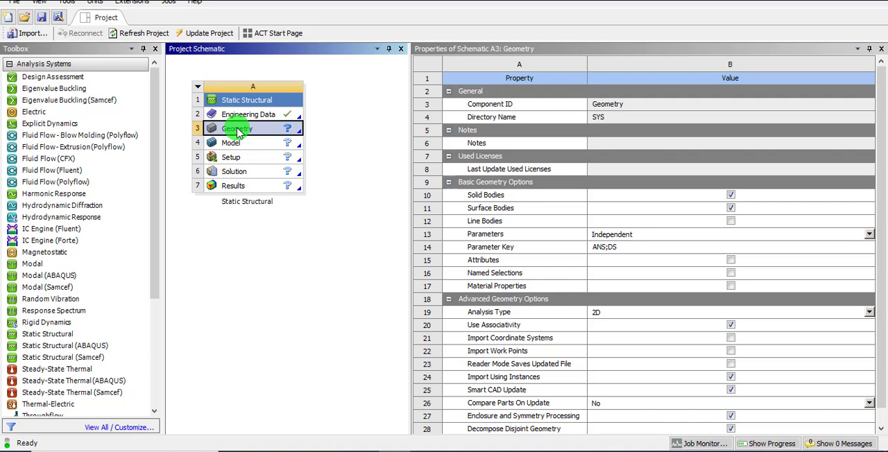
pyautogui.rightClick(237, 131)
pyautogui.click(269, 149)
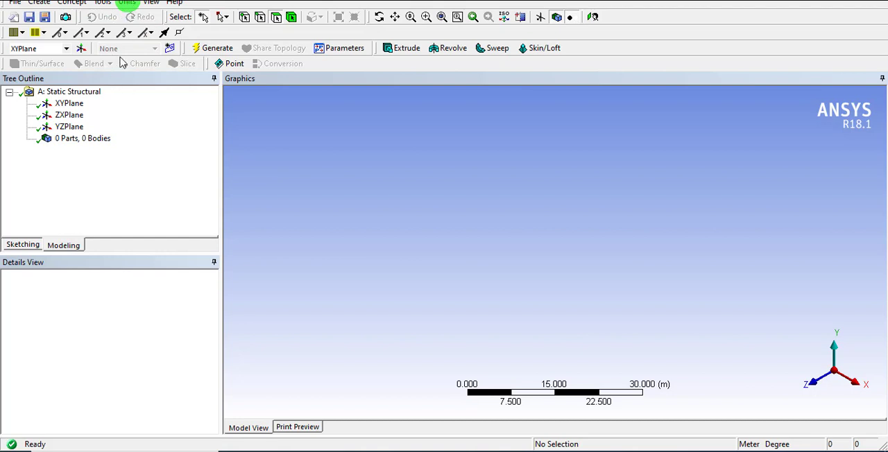
pyautogui.click(127, 3)
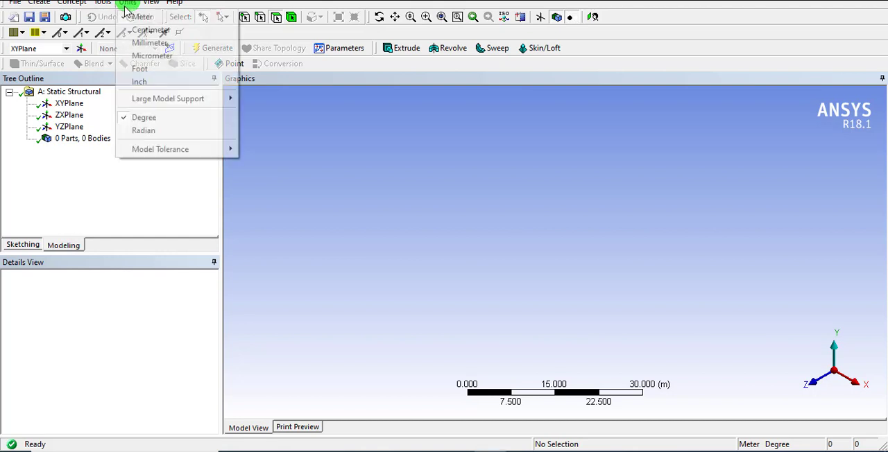
pyautogui.click(134, 43)
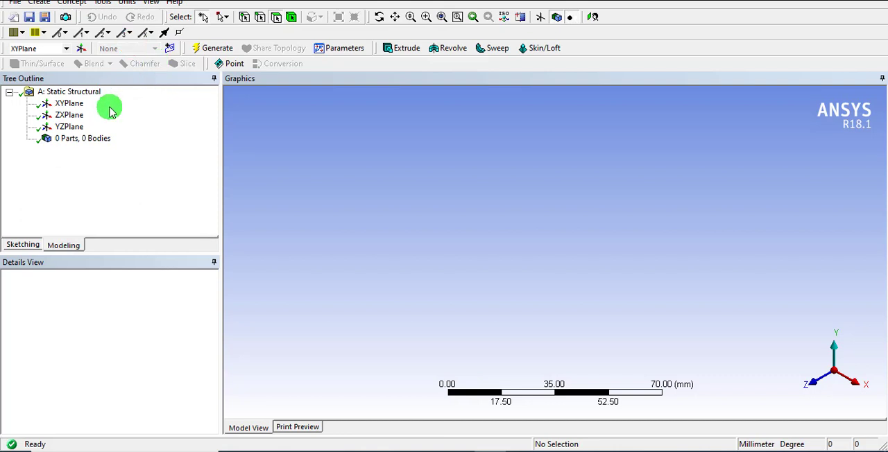
# Sketch a rectangle about 38 by 20 mm around the origin on the XYPlane, viewed face-on.
pyautogui.click(71, 104)
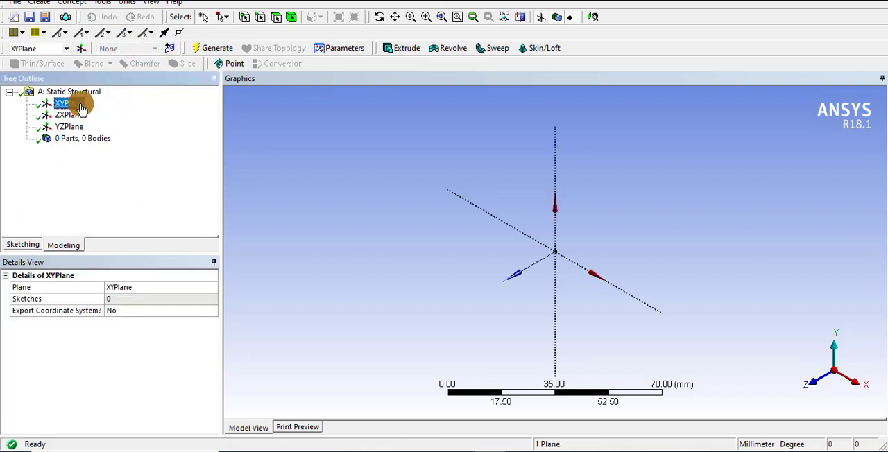
pyautogui.click(593, 18)
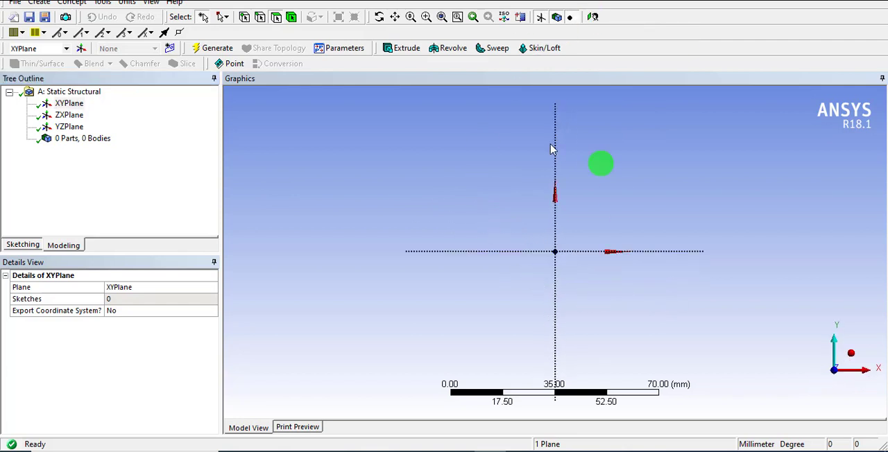
pyautogui.click(30, 244)
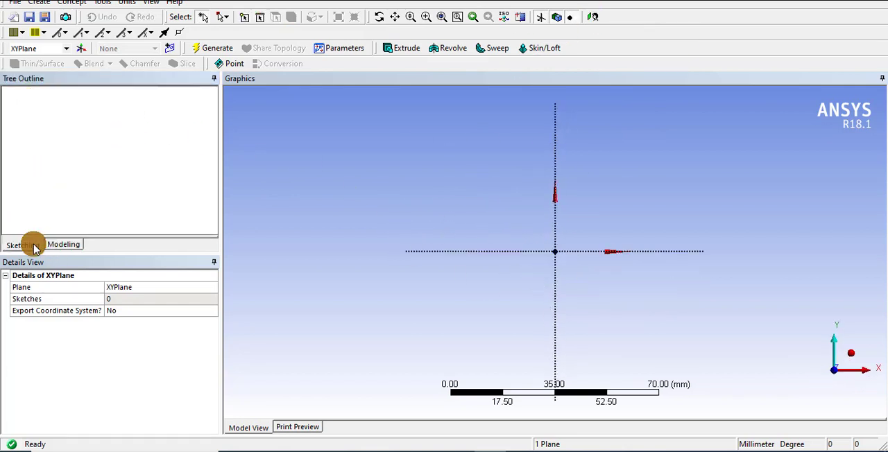
pyautogui.click(55, 170)
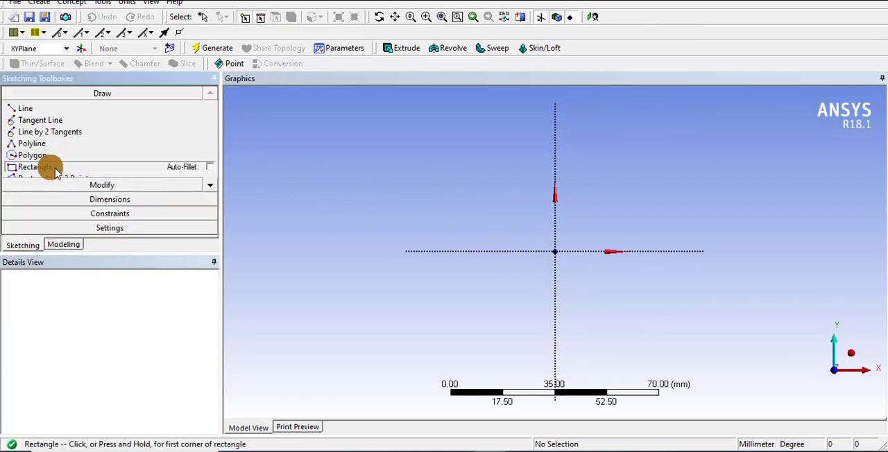
pyautogui.click(502, 224)
pyautogui.moveTo(604, 276); pyautogui.dragTo(617, 283)
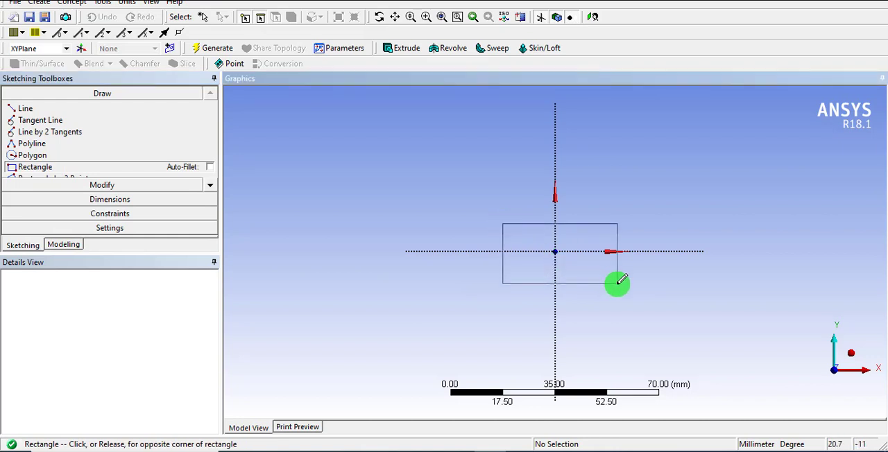
pyautogui.click(617, 282)
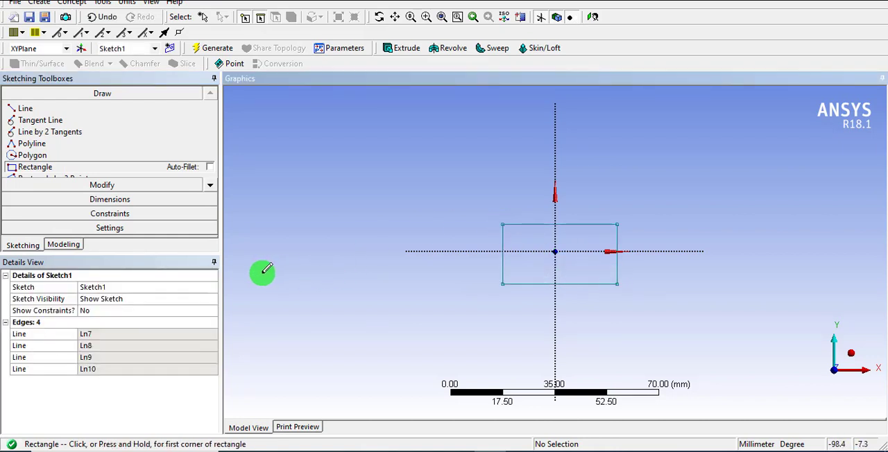
# Add general dimensions to the rectangle's bottom edge and right edge.
pyautogui.click(118, 199)
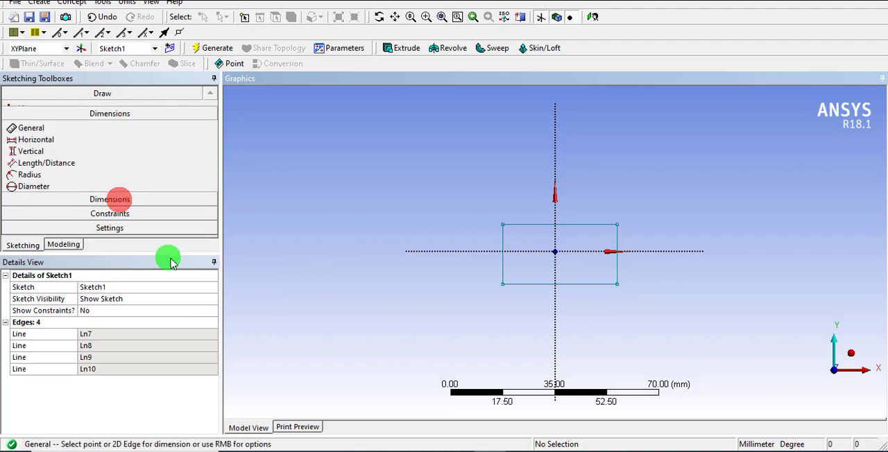
pyautogui.click(538, 284)
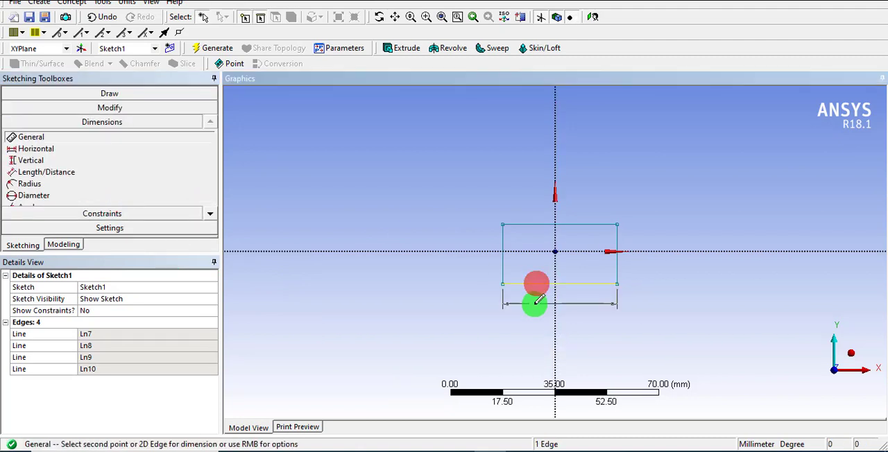
pyautogui.click(534, 303)
pyautogui.click(618, 267)
pyautogui.click(636, 265)
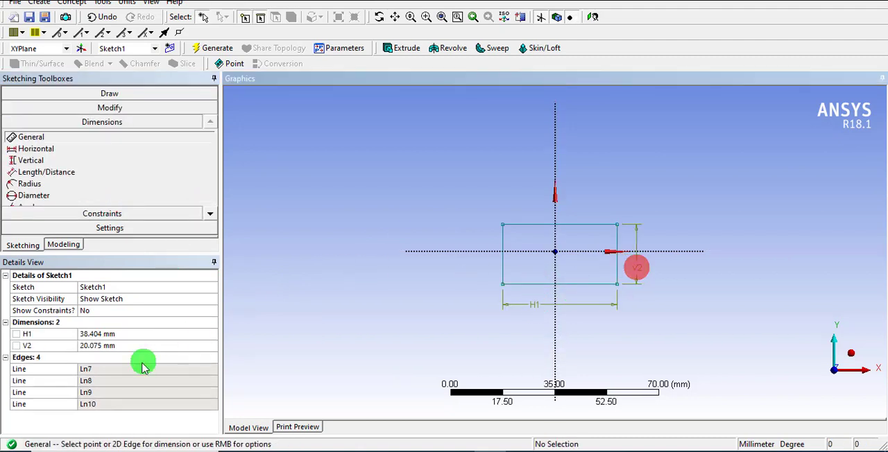
# Set the rectangle's horizontal dimension H1 to 60 mm.
pyautogui.click(113, 333)
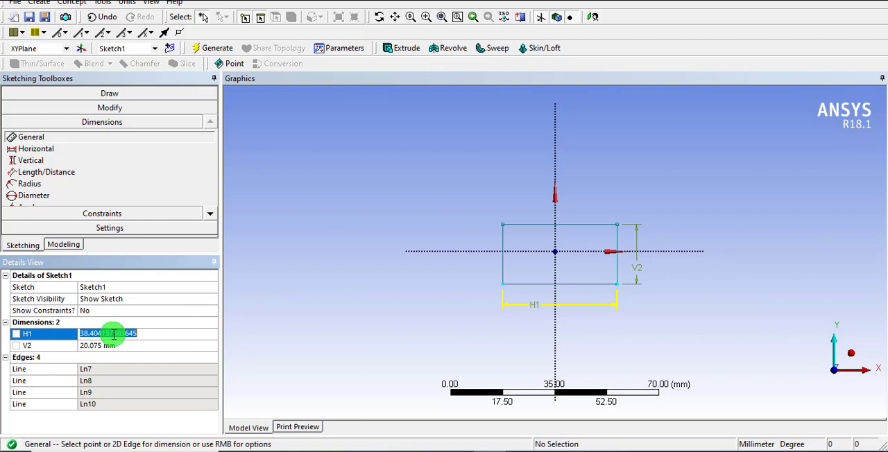
pyautogui.write('60')
pyautogui.press('Return')
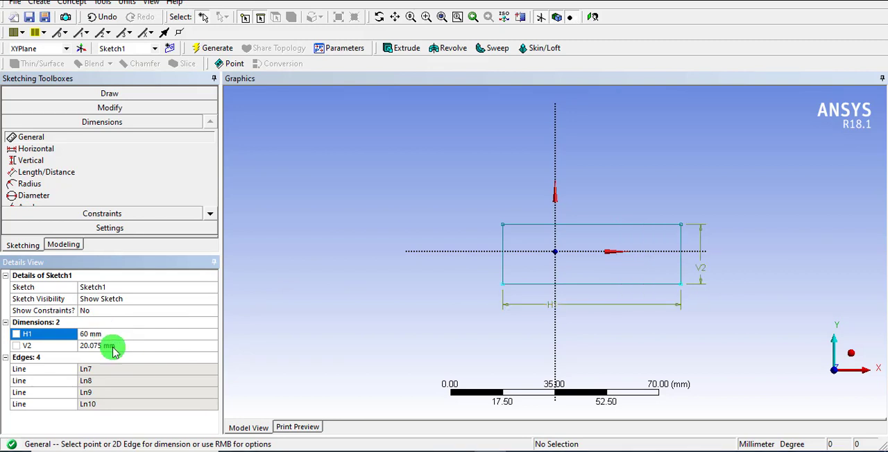
# Set the rectangle's vertical dimension V2 to 40 mm.
pyautogui.click(114, 347)
pyautogui.write('40')
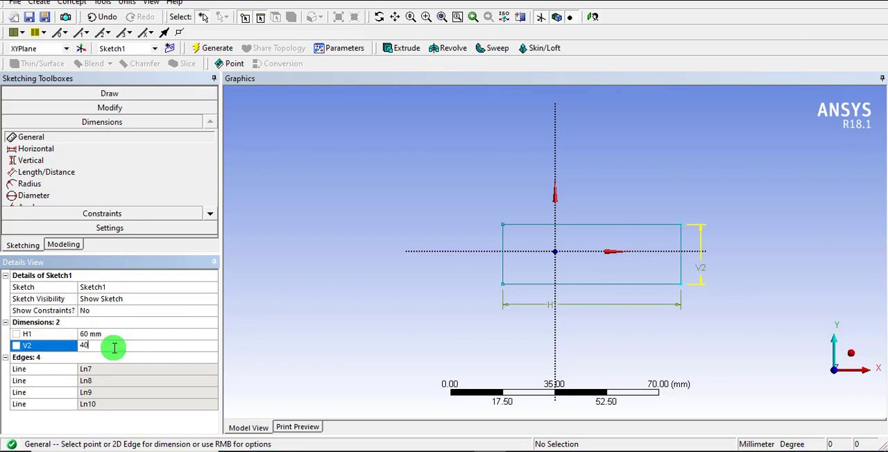
pyautogui.press('Return')
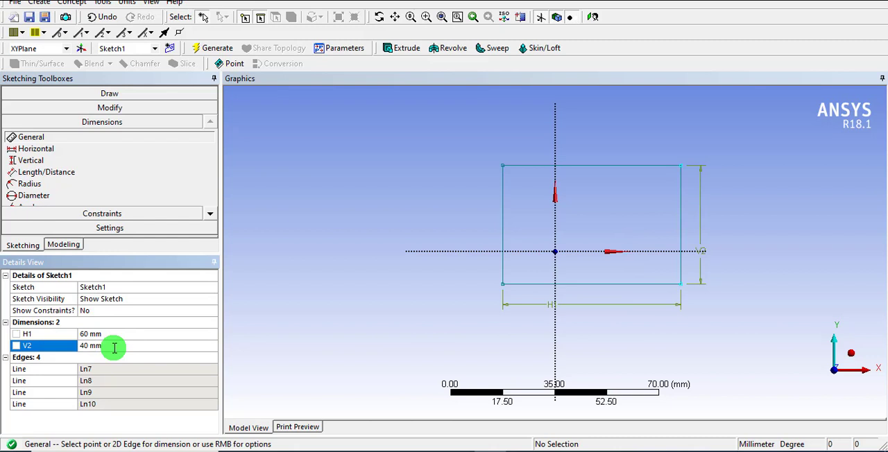
# Apply a Symmetry constraint to the rectangle's bottom and top edges about the horizontal axis.
pyautogui.click(106, 214)
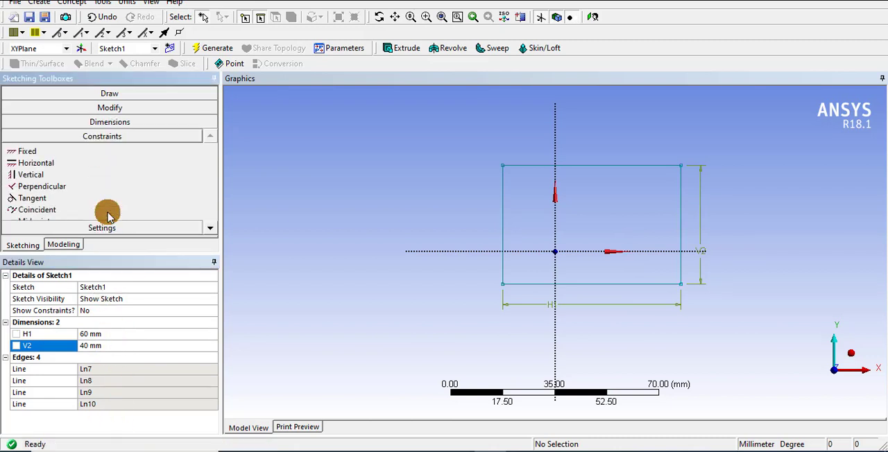
pyautogui.click(211, 229)
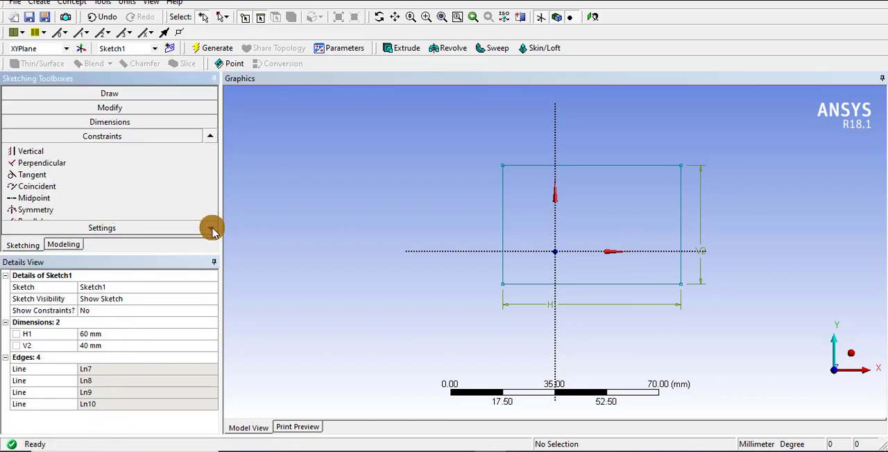
pyautogui.click(41, 210)
pyautogui.click(452, 252)
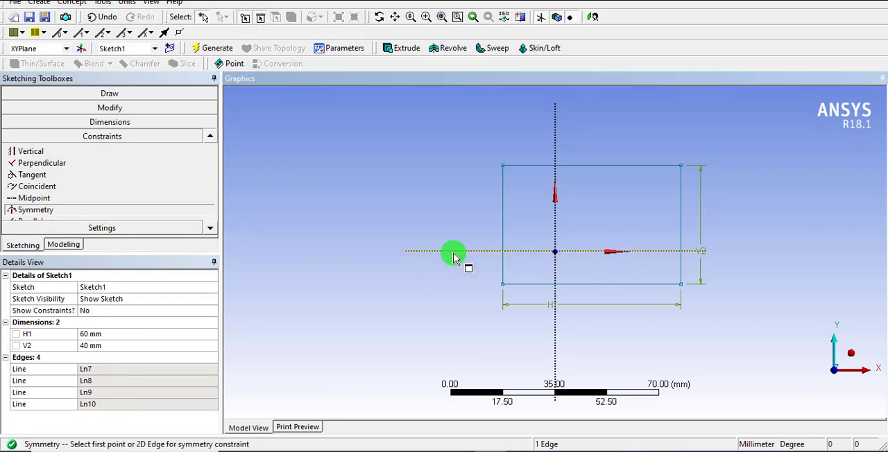
pyautogui.click(527, 285)
pyautogui.click(535, 287)
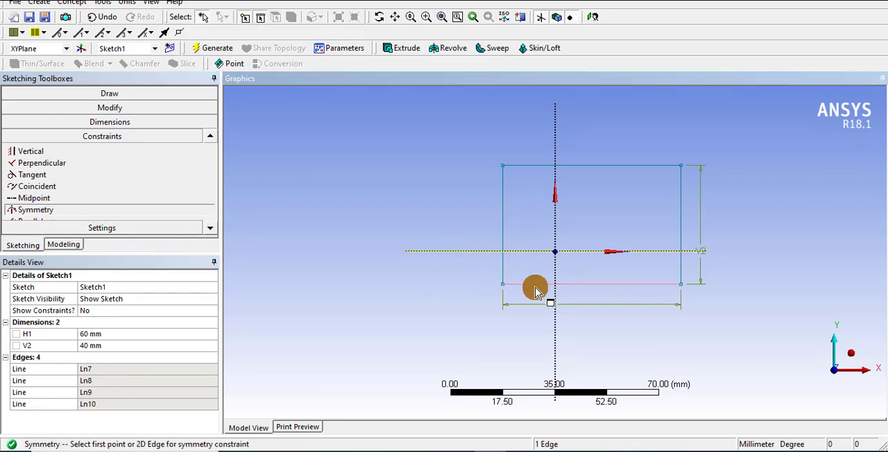
pyautogui.click(533, 285)
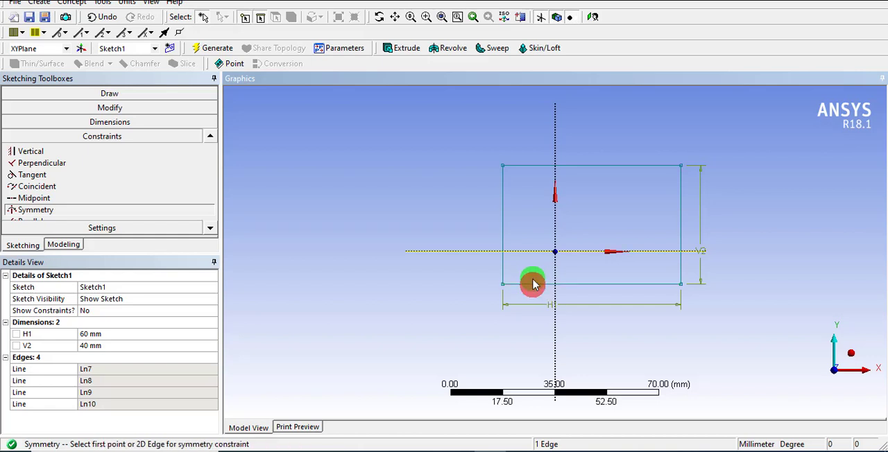
pyautogui.click(531, 285)
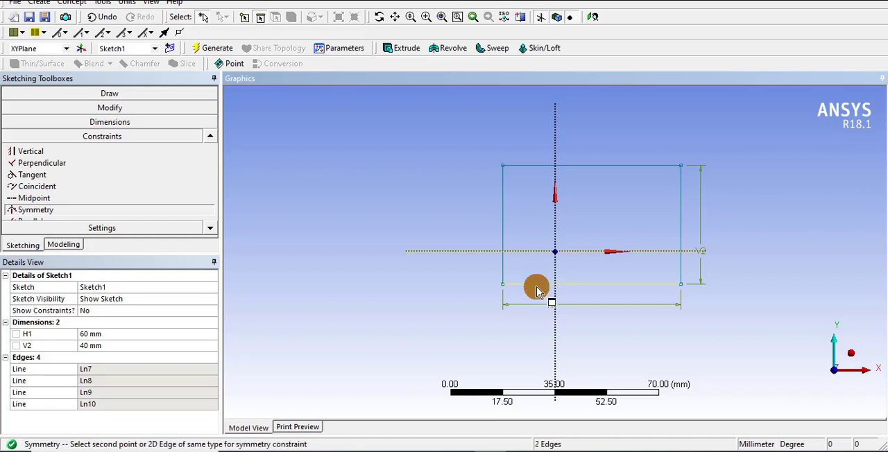
pyautogui.click(530, 170)
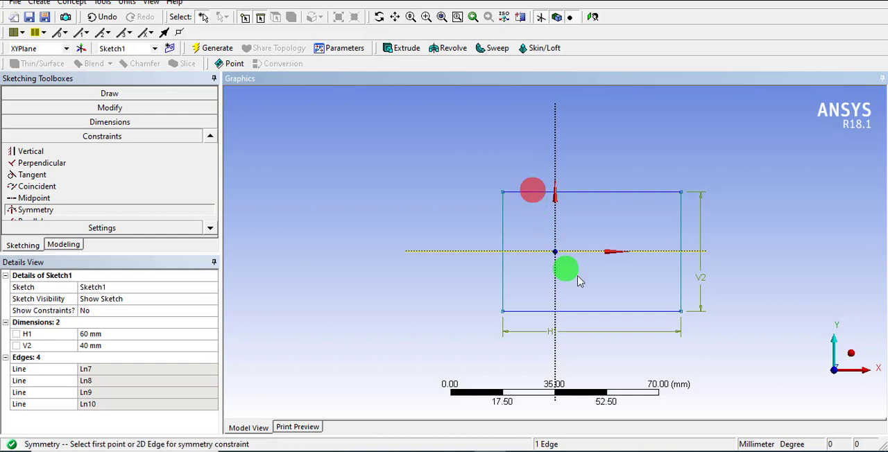
# Choose the vertical axis as the new symmetry axis and make the rectangle's left and right edges symmetric about it.
pyautogui.rightClick(431, 189)
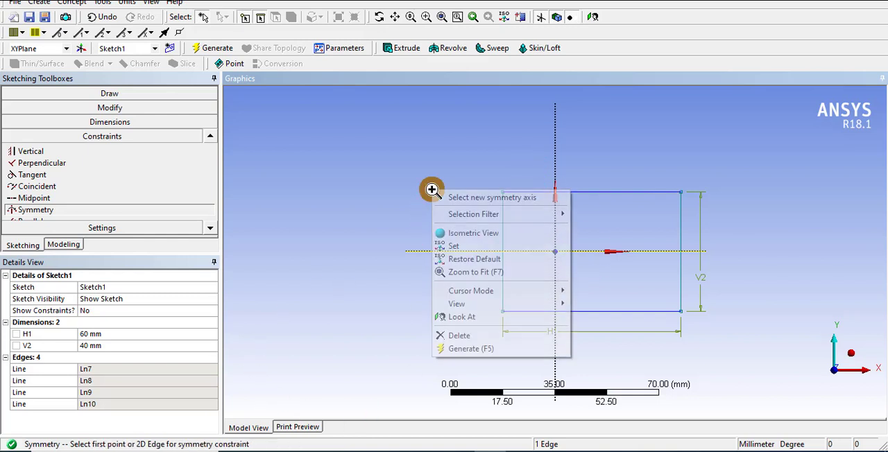
pyautogui.click(468, 198)
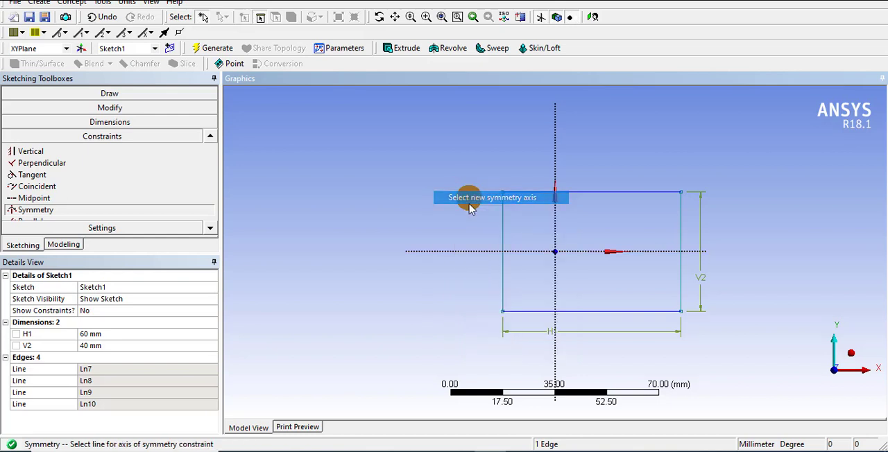
pyautogui.click(554, 230)
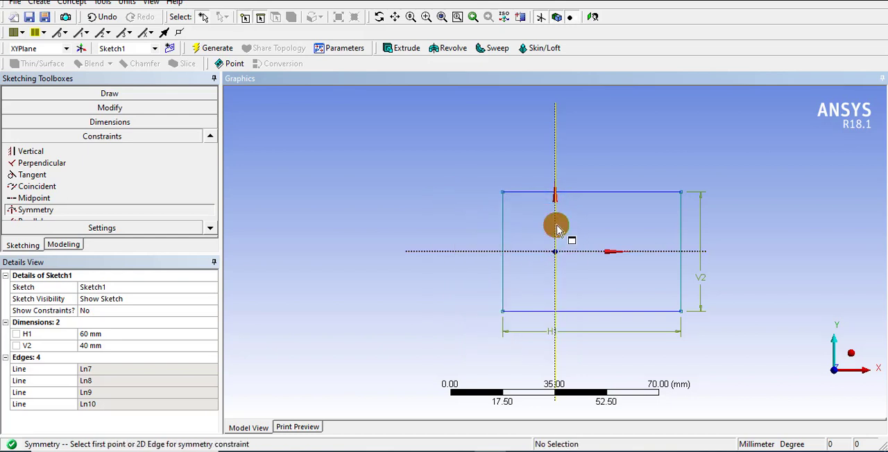
pyautogui.click(503, 236)
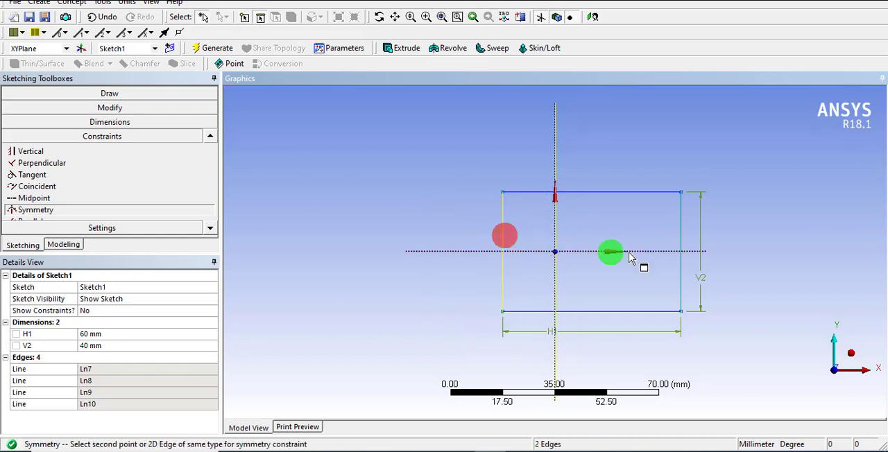
pyautogui.click(682, 233)
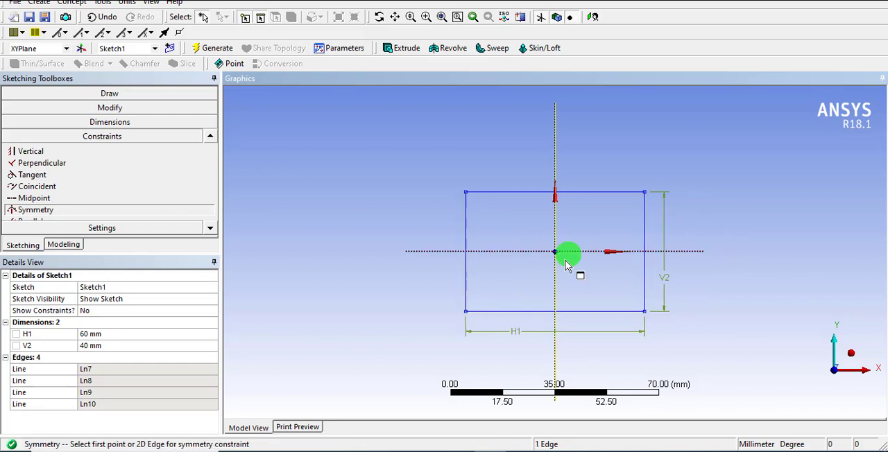
# Sketch a circle about 14 mm in diameter centred on the origin inside the rectangle.
pyautogui.click(127, 92)
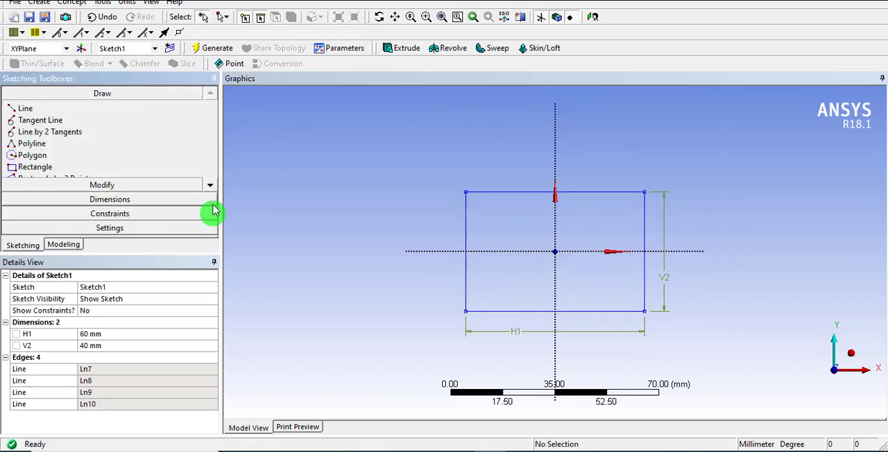
pyautogui.click(210, 186)
pyautogui.click(210, 185)
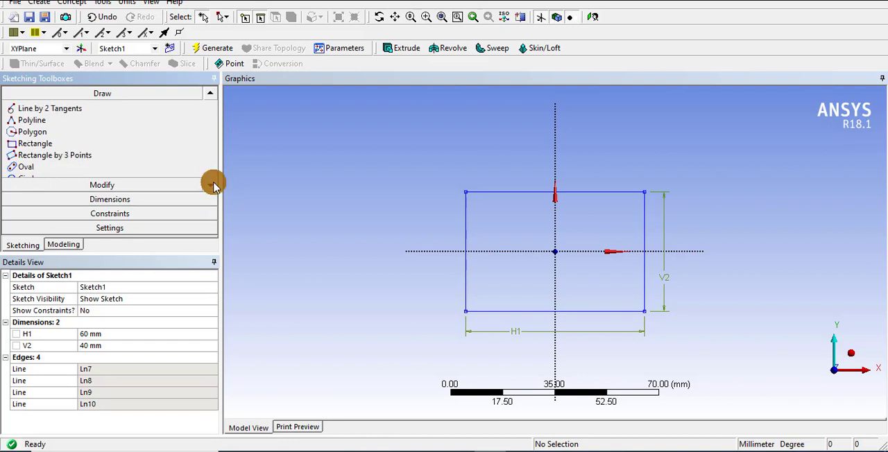
pyautogui.click(210, 185)
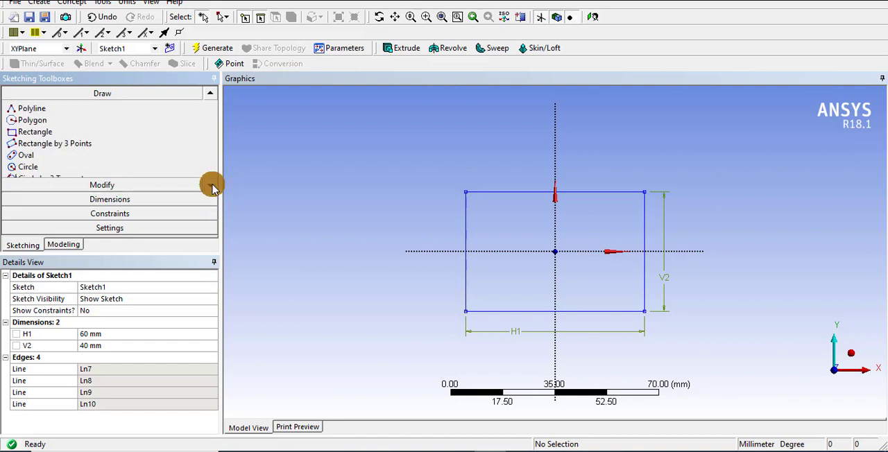
pyautogui.click(28, 167)
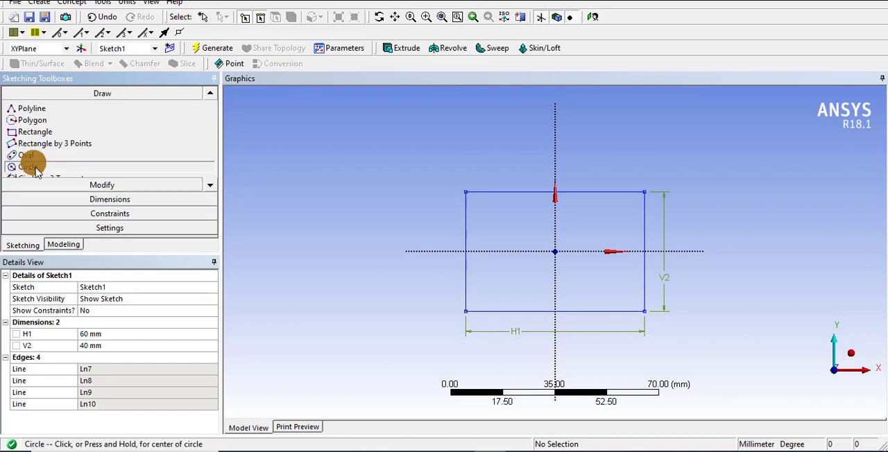
pyautogui.click(555, 251)
pyautogui.click(564, 267)
# Add a general diameter dimension to the circle and set it to 10 mm.
pyautogui.click(119, 212)
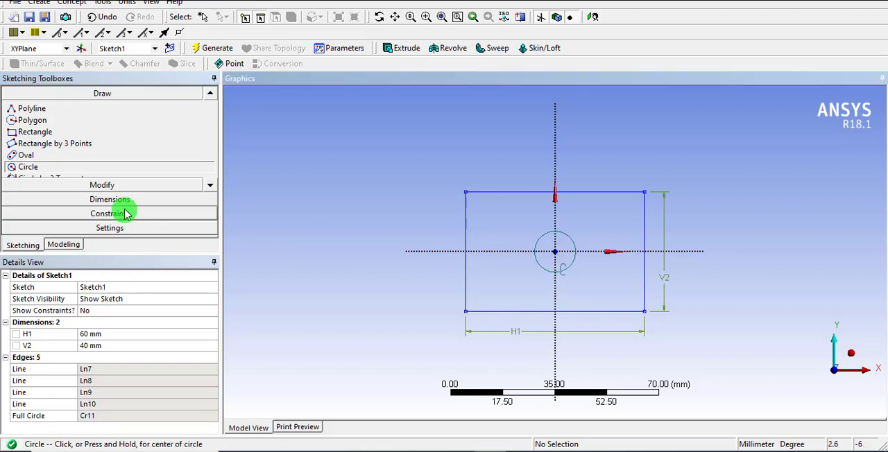
pyautogui.click(115, 199)
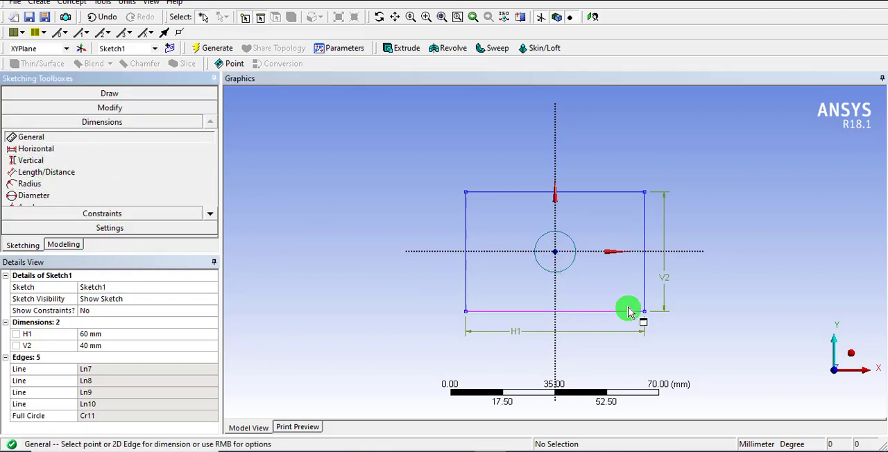
pyautogui.click(575, 267)
pyautogui.click(587, 269)
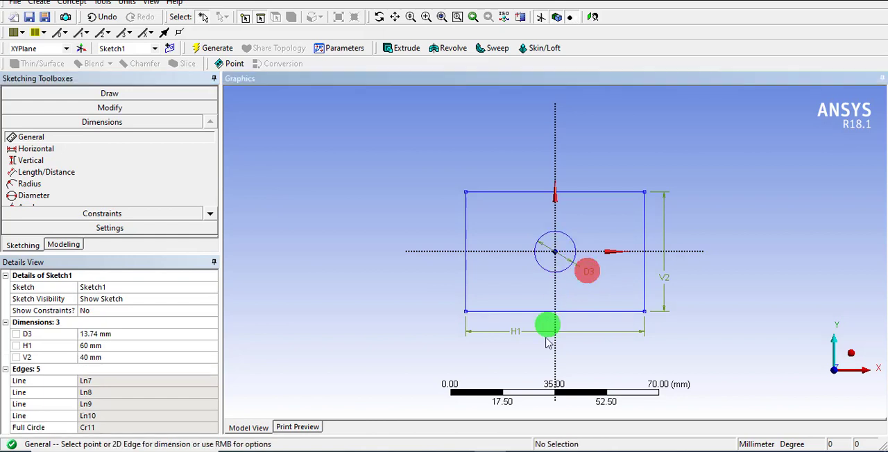
pyautogui.click(102, 335)
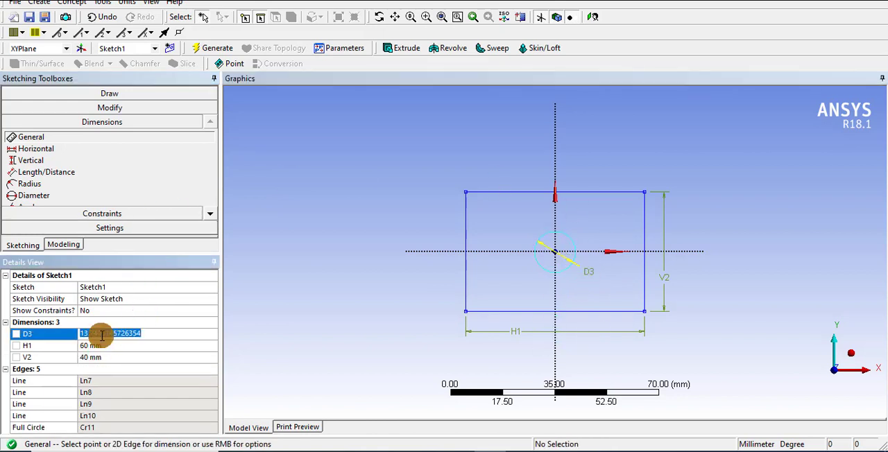
pyautogui.write('10')
pyautogui.press('Return')
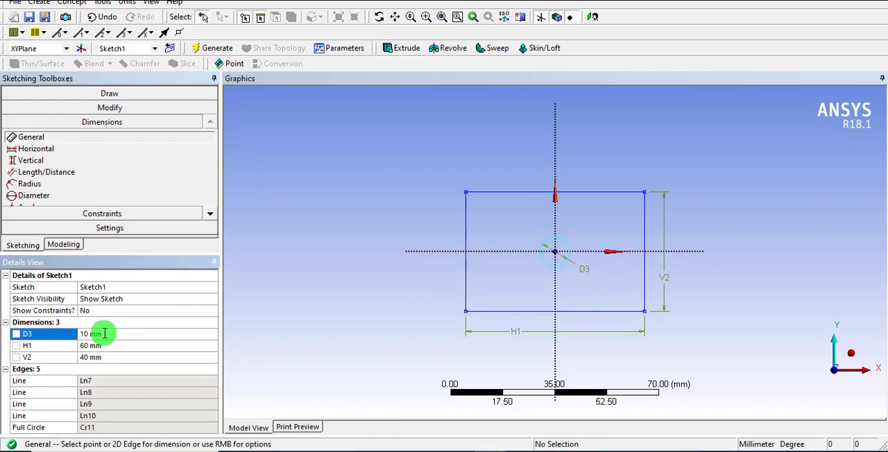
# Generate a Surface From Sketches feature using Sketch1 as the base object, with a thickness of 1 mm.
pyautogui.click(83, 4)
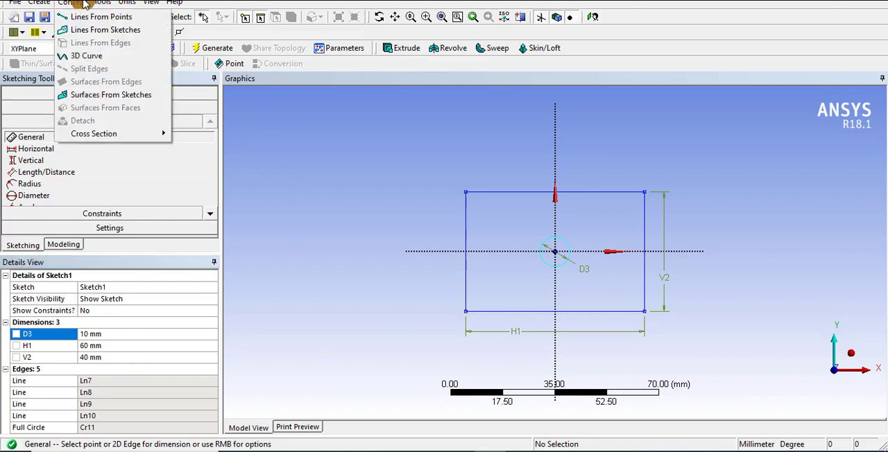
pyautogui.click(105, 98)
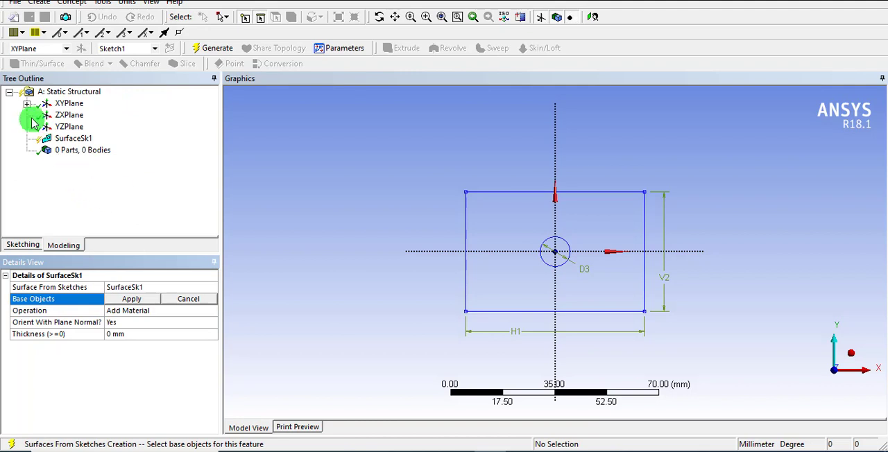
pyautogui.click(26, 103)
pyautogui.click(86, 115)
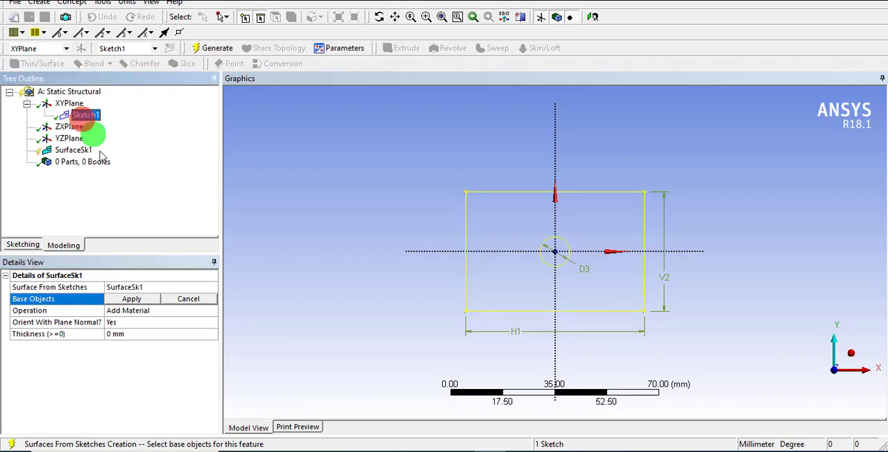
pyautogui.click(113, 333)
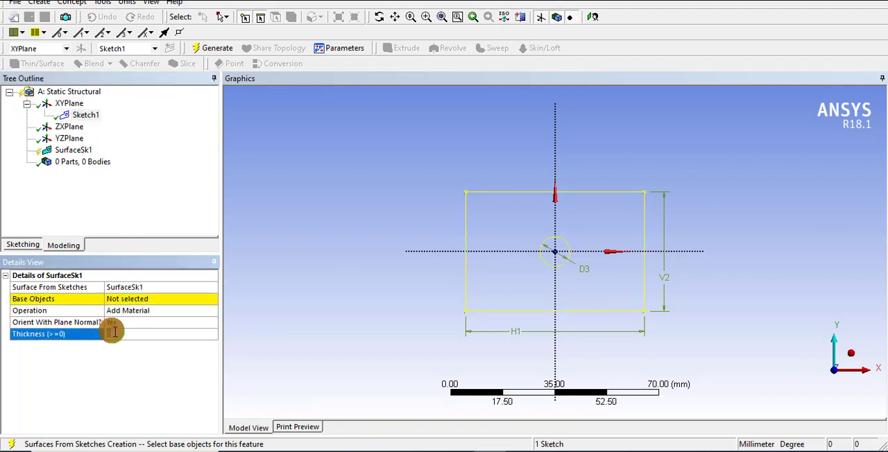
pyautogui.click(144, 300)
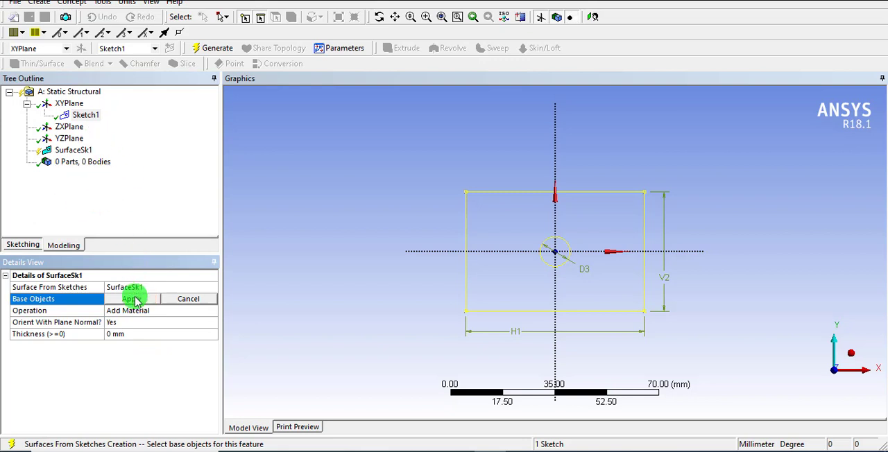
pyautogui.click(133, 299)
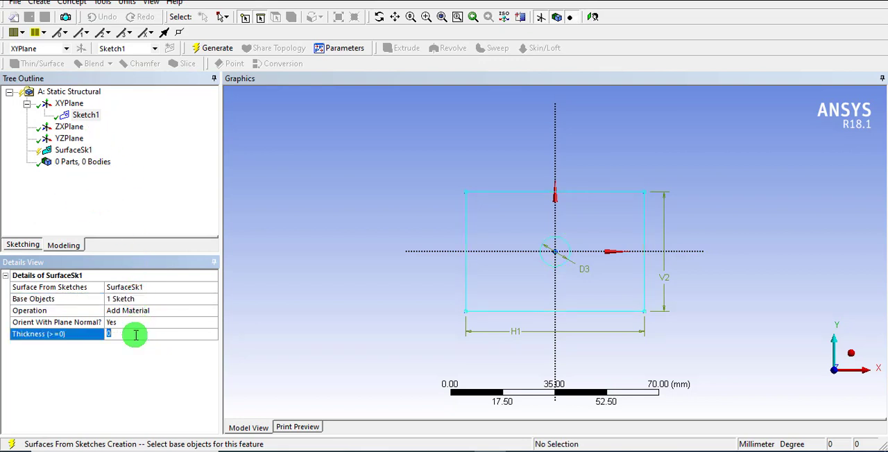
pyautogui.write('1')
pyautogui.press('Return')
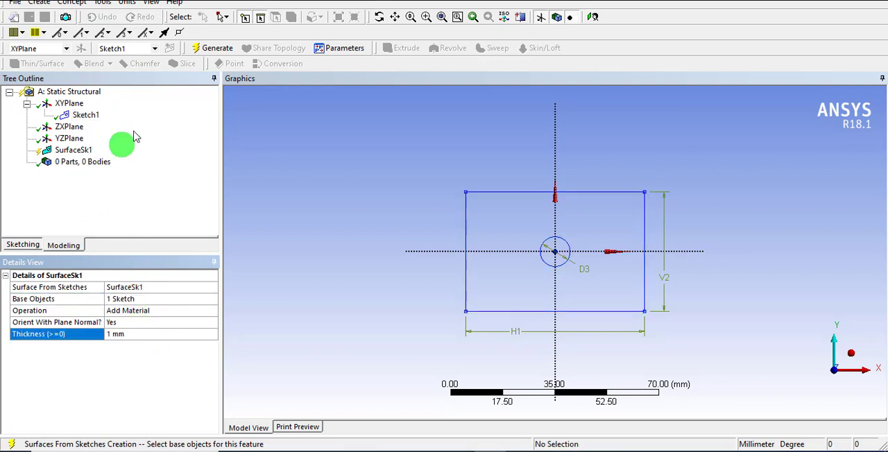
pyautogui.click(210, 49)
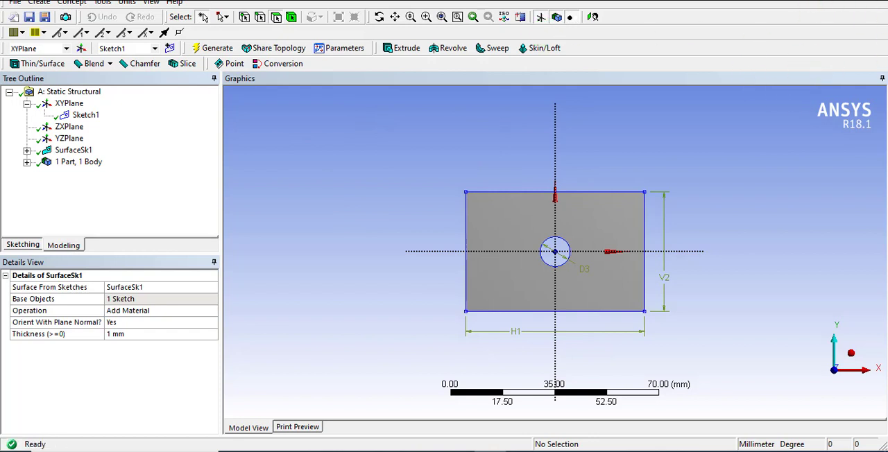
# Close DesignModeler and open the Static Structural system's Model cell in Mechanical.
pyautogui.click(873, 2)
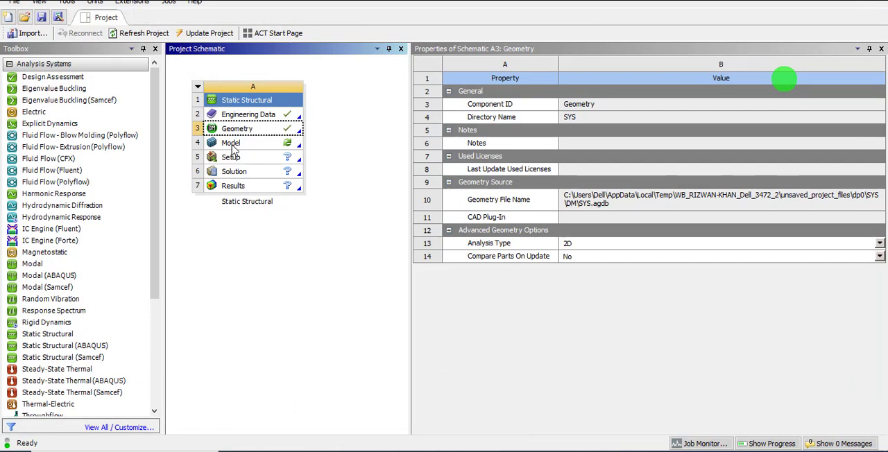
pyautogui.click(233, 144)
pyautogui.click(233, 143)
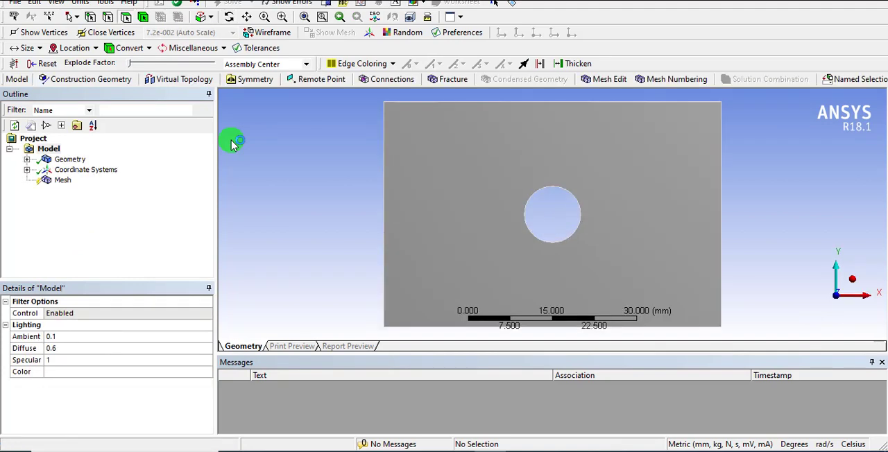
pyautogui.click(697, 352)
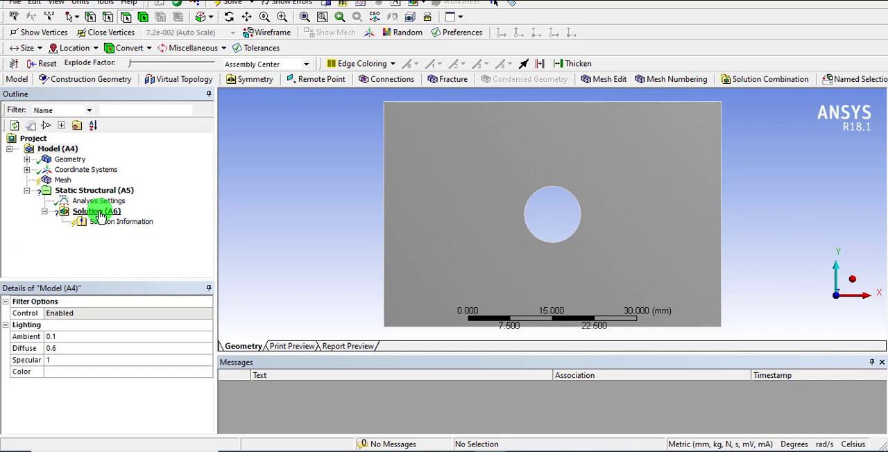
# Assign the material New Material to the Surface Body under Geometry.
pyautogui.click(26, 160)
pyautogui.click(92, 170)
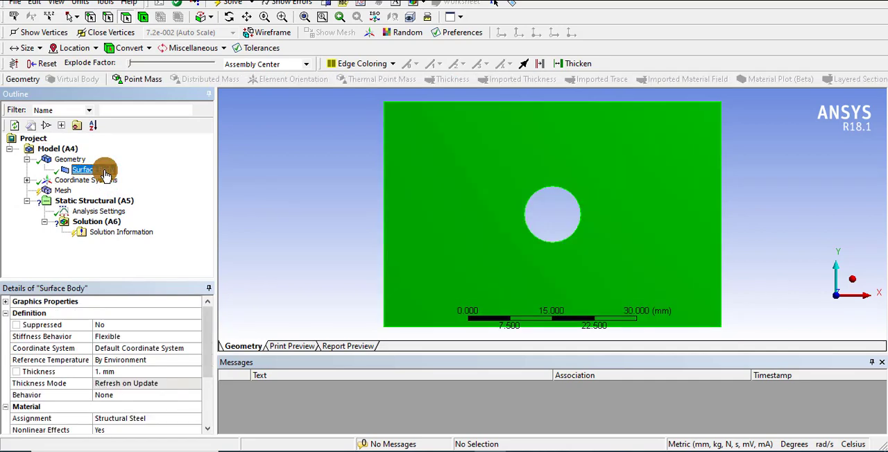
pyautogui.click(115, 419)
pyautogui.click(197, 419)
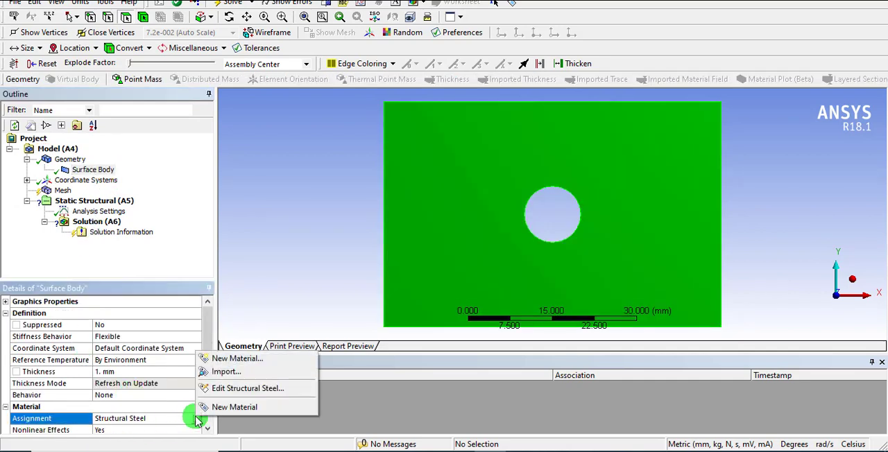
pyautogui.click(209, 407)
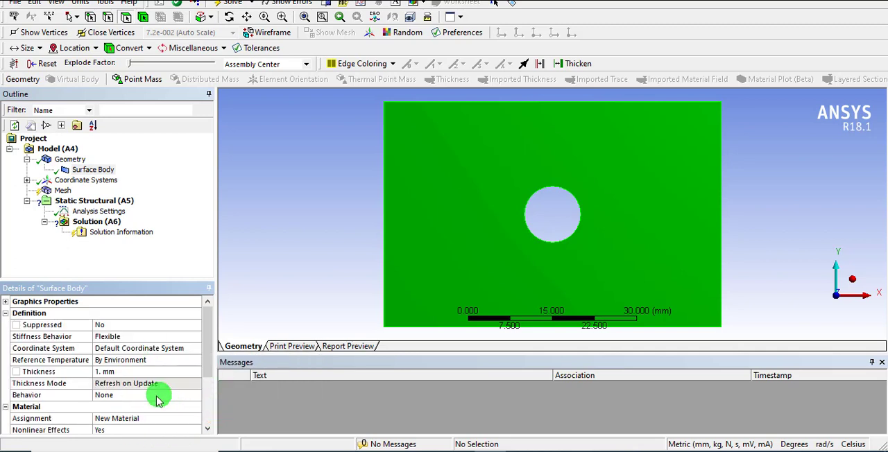
# In the mesh sizing settings, set the size function to Adaptive and the relevance center to Fine.
pyautogui.click(66, 190)
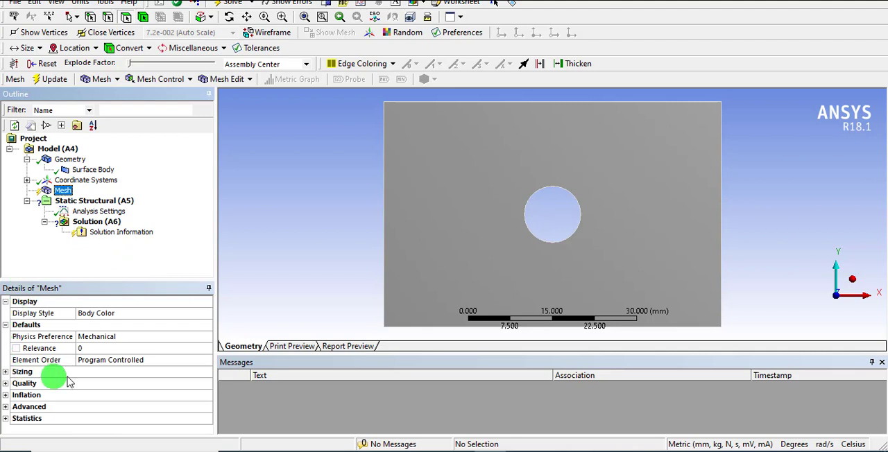
pyautogui.click(6, 373)
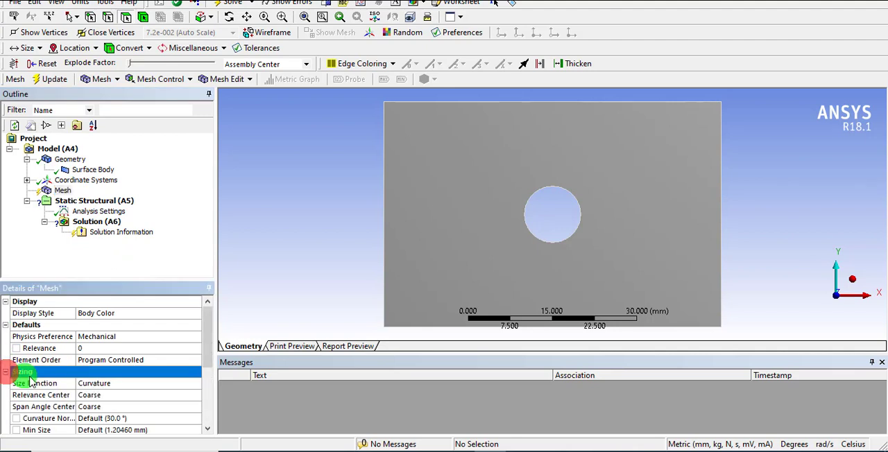
pyautogui.click(206, 348)
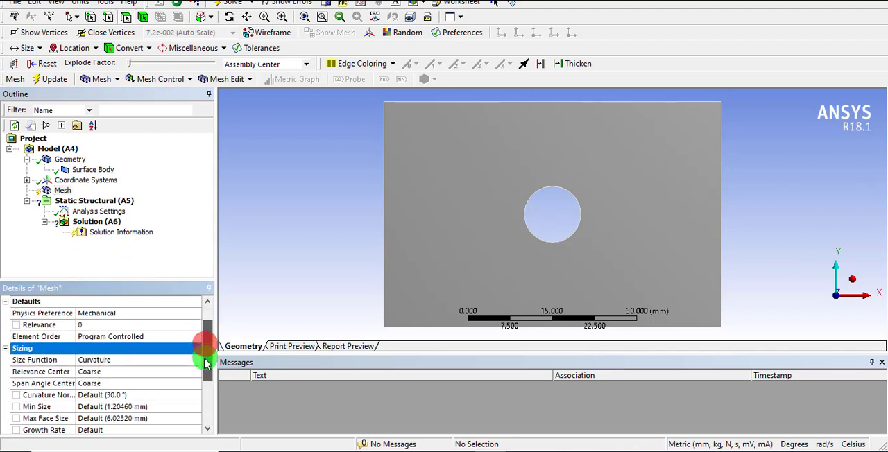
pyautogui.click(128, 360)
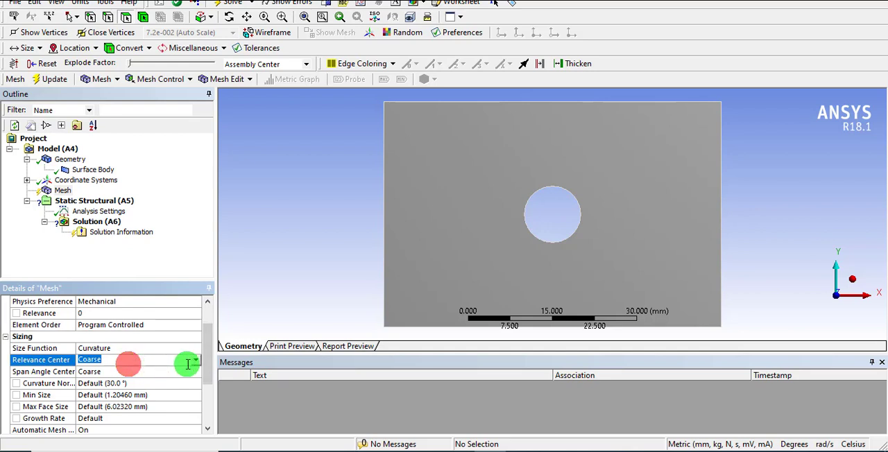
pyautogui.click(147, 348)
pyautogui.click(197, 350)
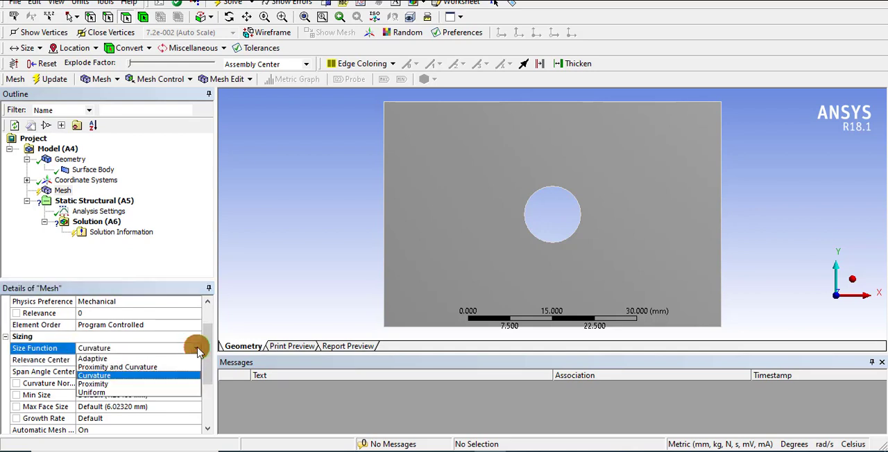
pyautogui.click(136, 358)
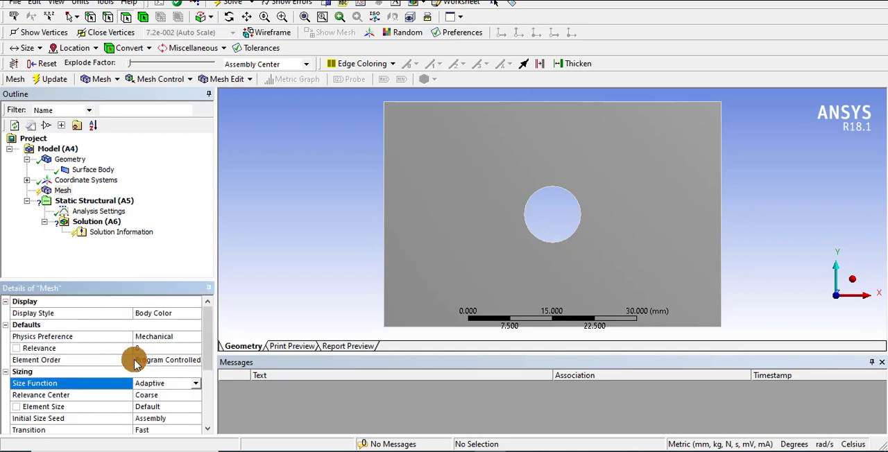
pyautogui.click(148, 395)
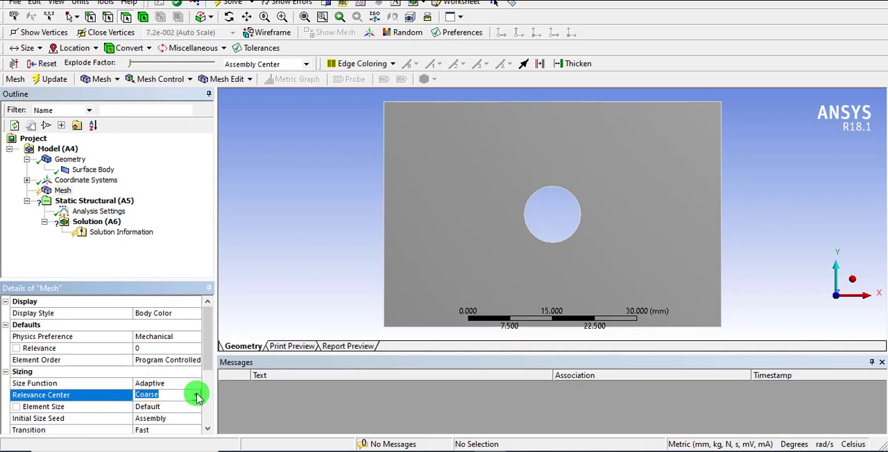
pyautogui.click(197, 396)
pyautogui.click(174, 418)
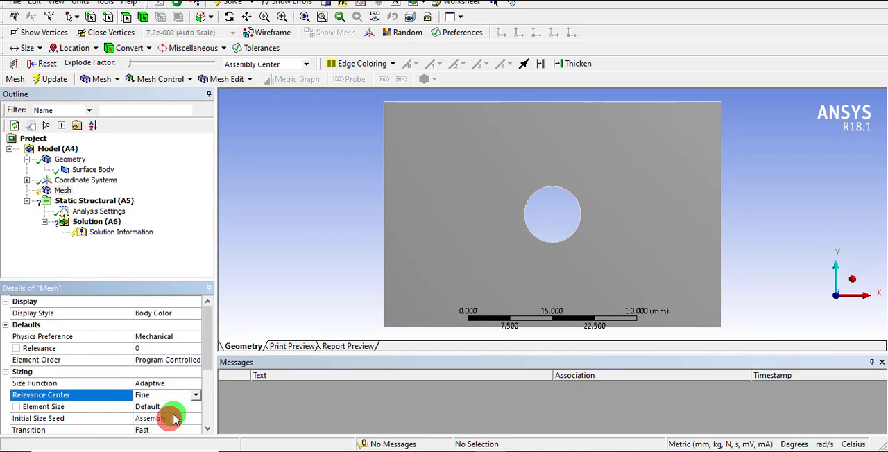
# Set the mesh element size to 1 mm and generate the mesh.
pyautogui.click(151, 407)
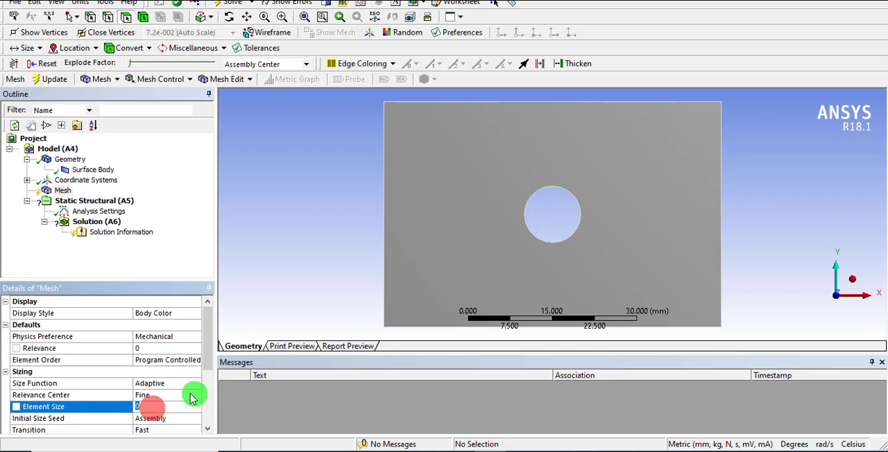
pyautogui.moveTo(425, 450)
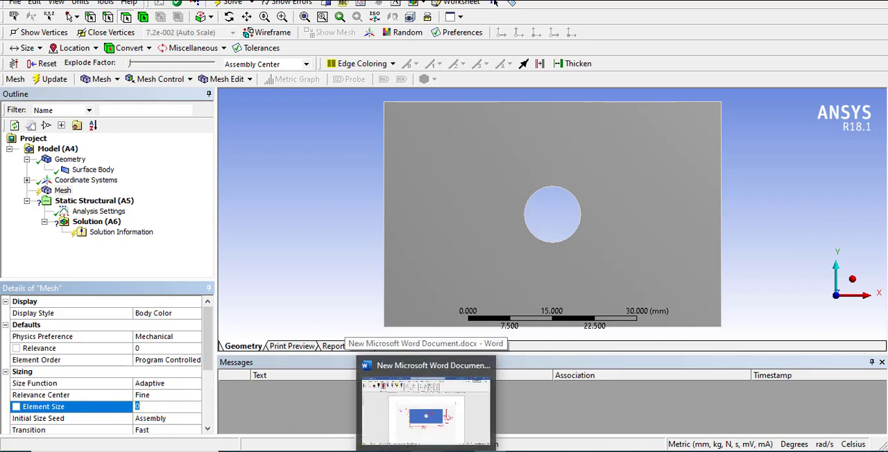
pyautogui.write('1')
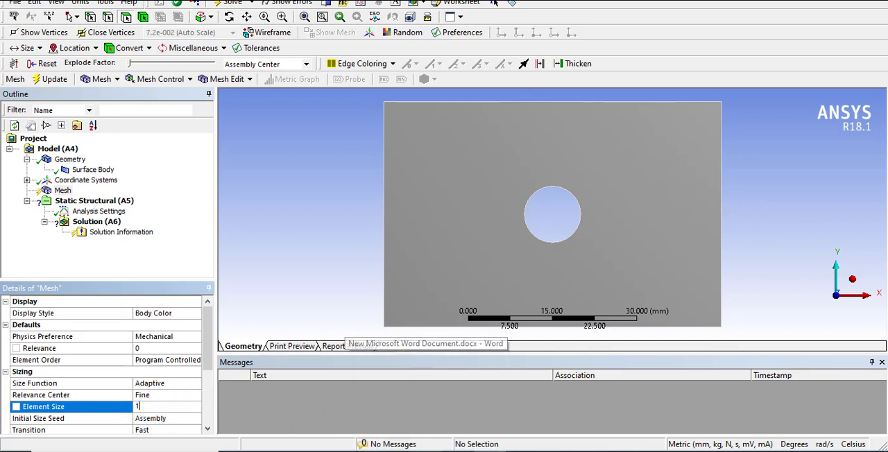
pyautogui.press('Return')
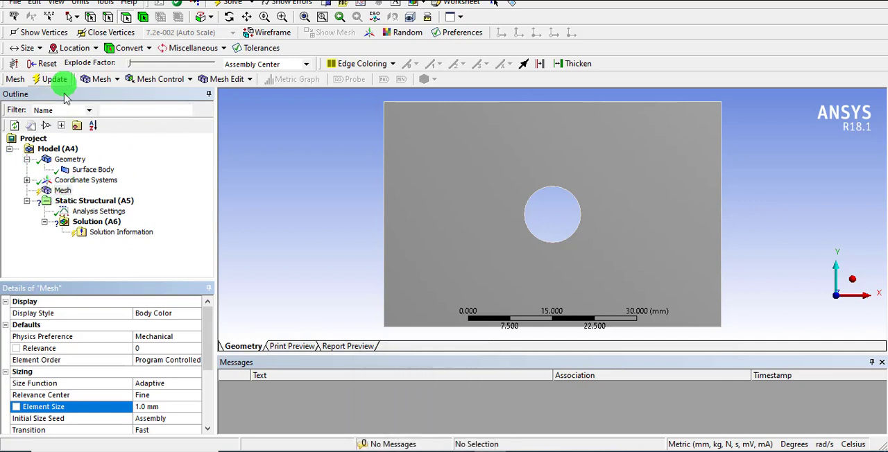
pyautogui.click(75, 188)
pyautogui.rightClick(68, 193)
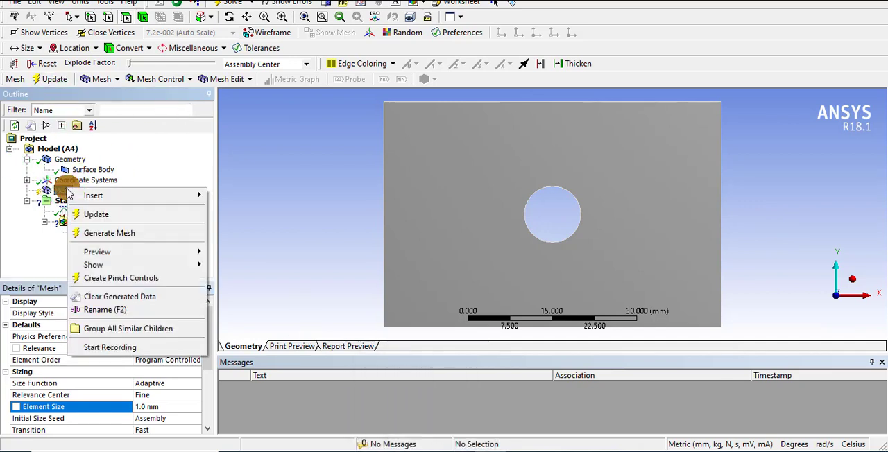
pyautogui.click(89, 234)
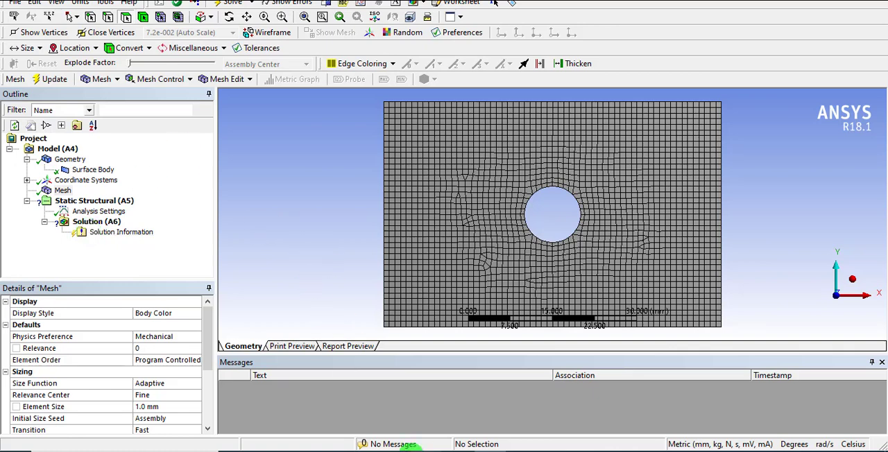
# Switch to the Word document and review the plate sketch and the inflation setup notes on number of layers and growth rate.
pyautogui.click(416, 451)
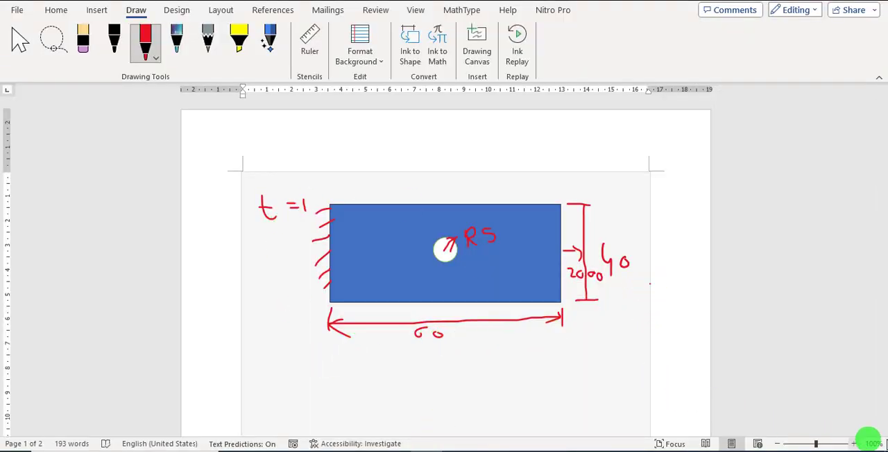
pyautogui.scroll(-10, 883, 142)
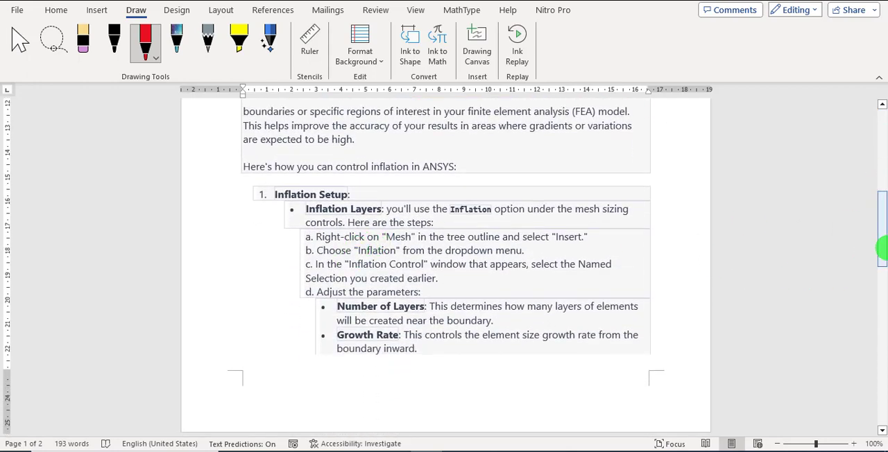
pyautogui.moveTo(882, 243); pyautogui.dragTo(879, 212)
pyautogui.moveTo(879, 254); pyautogui.dragTo(879, 175)
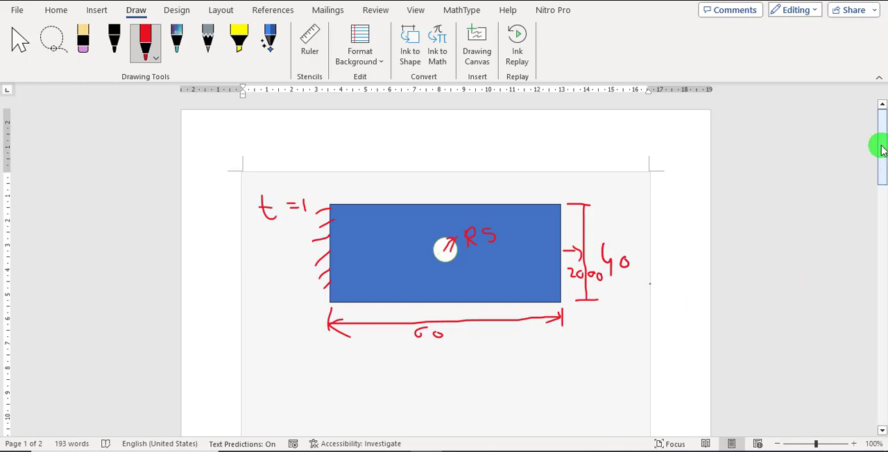
pyautogui.moveTo(880, 143); pyautogui.dragTo(867, 215)
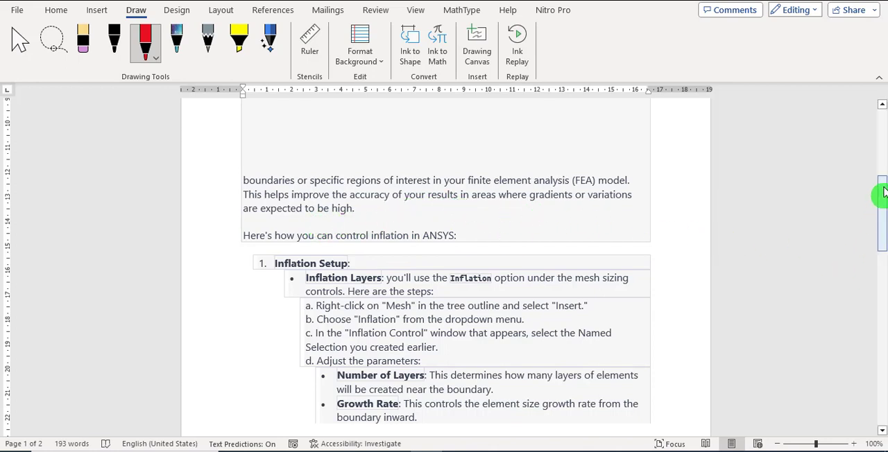
pyautogui.moveTo(879, 188); pyautogui.dragTo(878, 218)
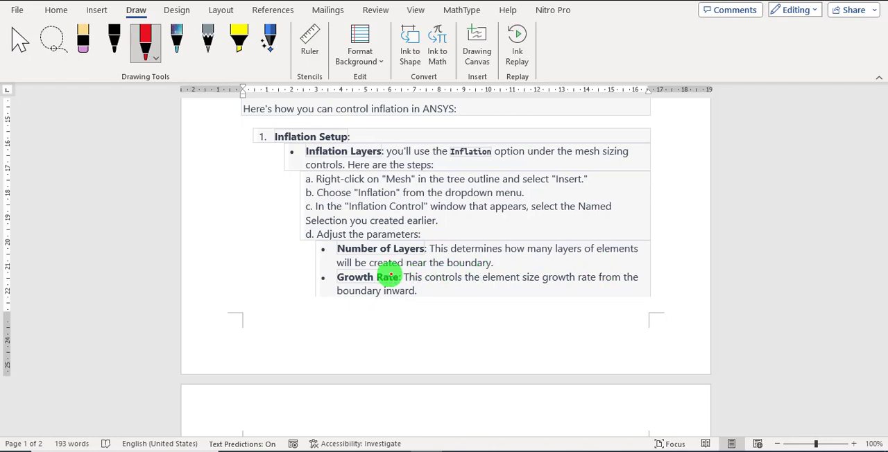
# Switch back to ANSYS Mechanical and insert an Inflation mesh control with the plate face as its geometry.
pyautogui.click(484, 451)
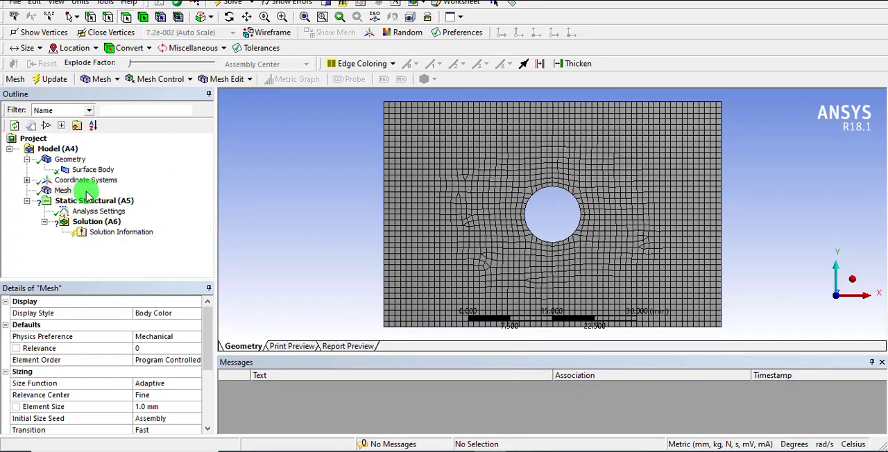
pyautogui.click(188, 80)
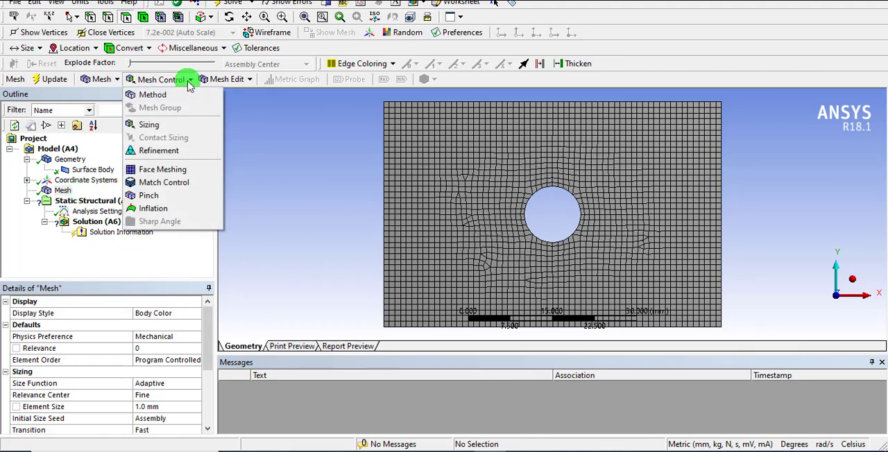
pyautogui.click(148, 208)
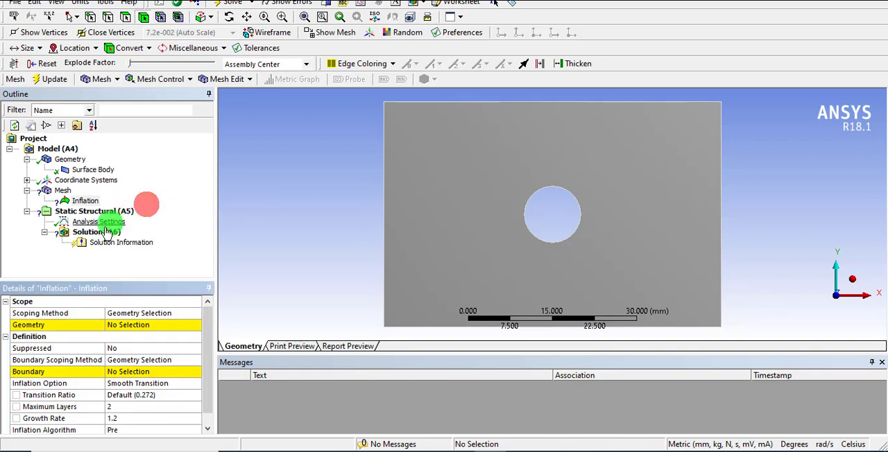
pyautogui.click(136, 330)
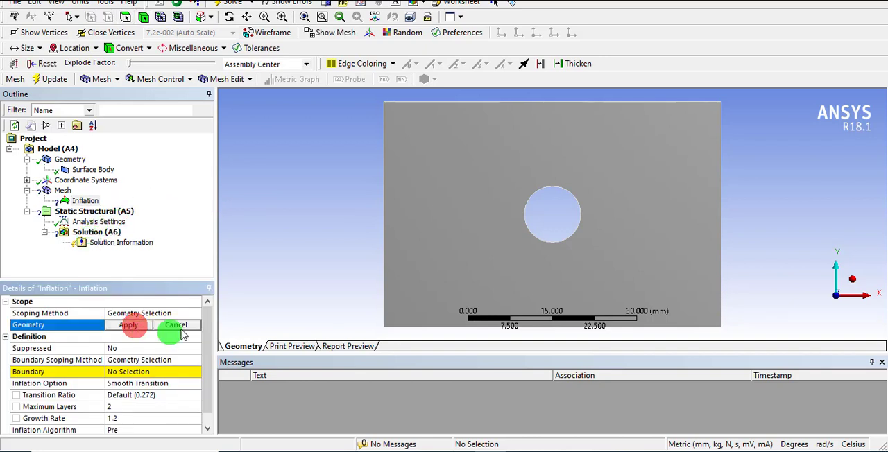
pyautogui.click(412, 271)
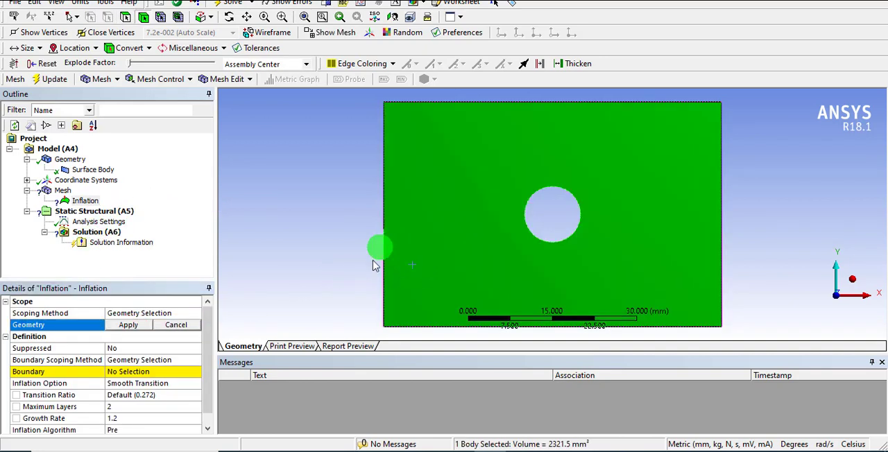
pyautogui.click(128, 325)
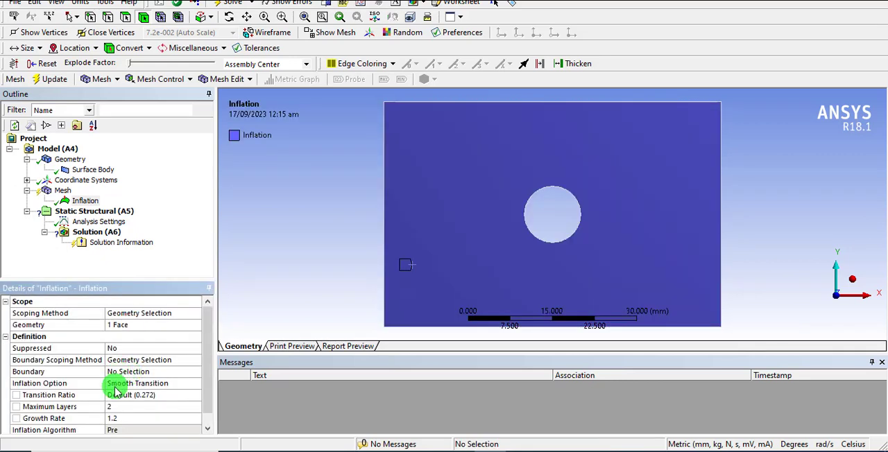
# Set the circular edge of the central hole as the inflation boundary.
pyautogui.click(139, 372)
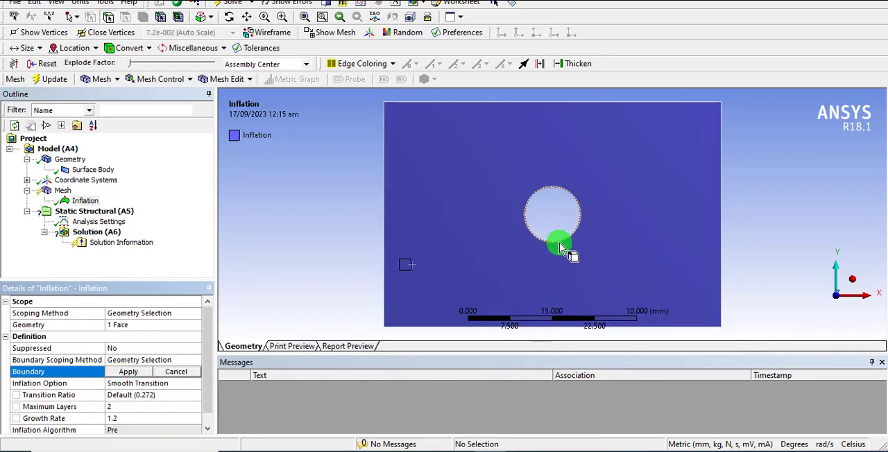
pyautogui.click(559, 243)
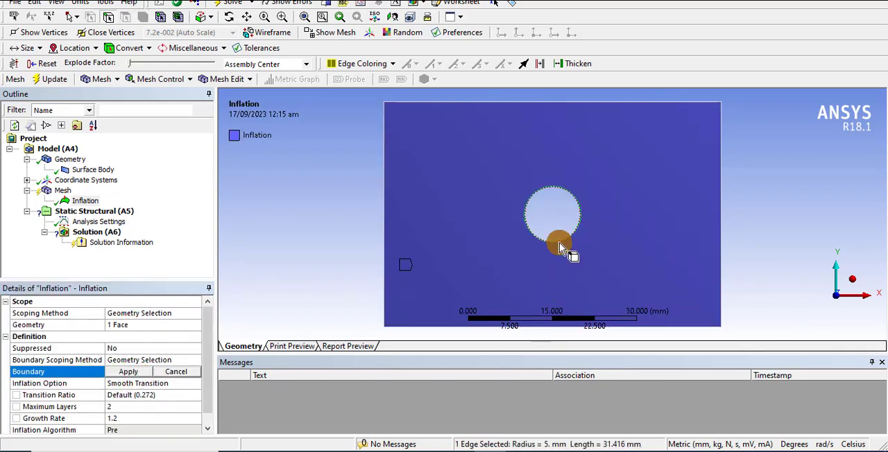
pyautogui.click(127, 375)
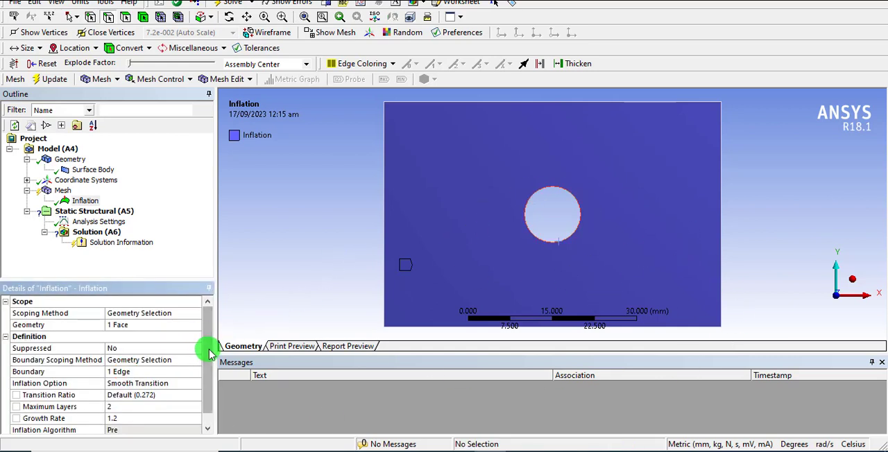
# Recheck the inflation notes in Word and return to ANSYS Mechanical to raise the inflation's maximum layers to 20.
pyautogui.moveTo(211, 346); pyautogui.dragTo(211, 356)
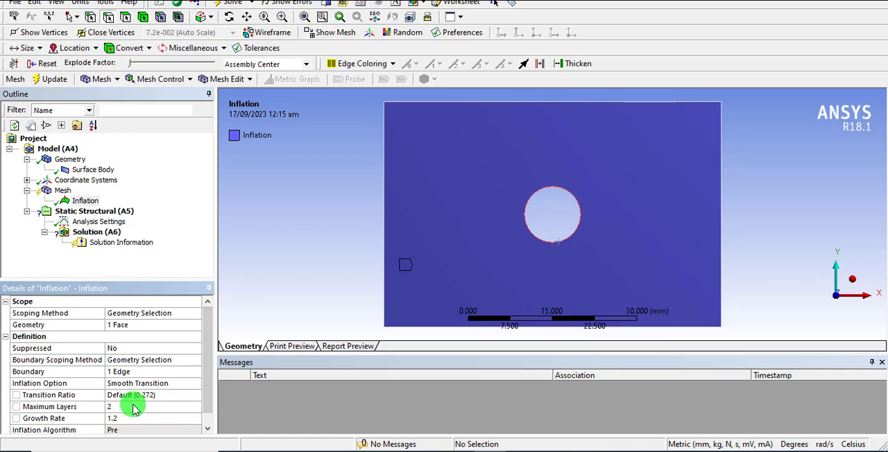
pyautogui.click(418, 450)
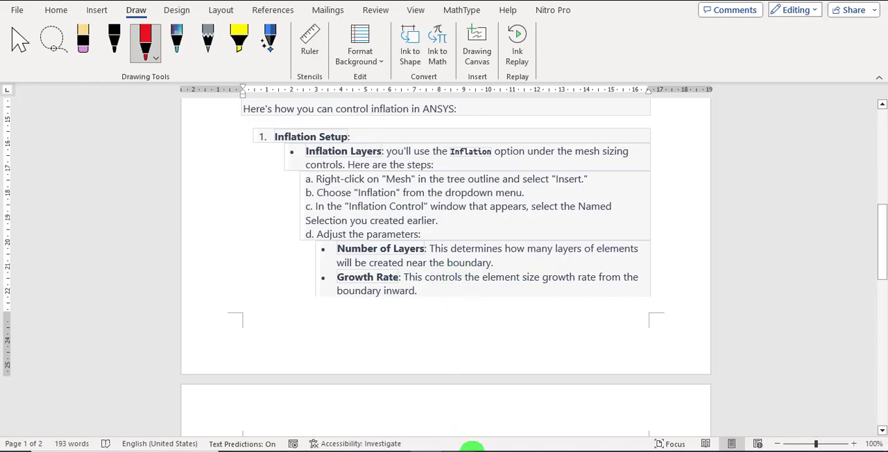
pyautogui.click(471, 448)
pyautogui.click(139, 403)
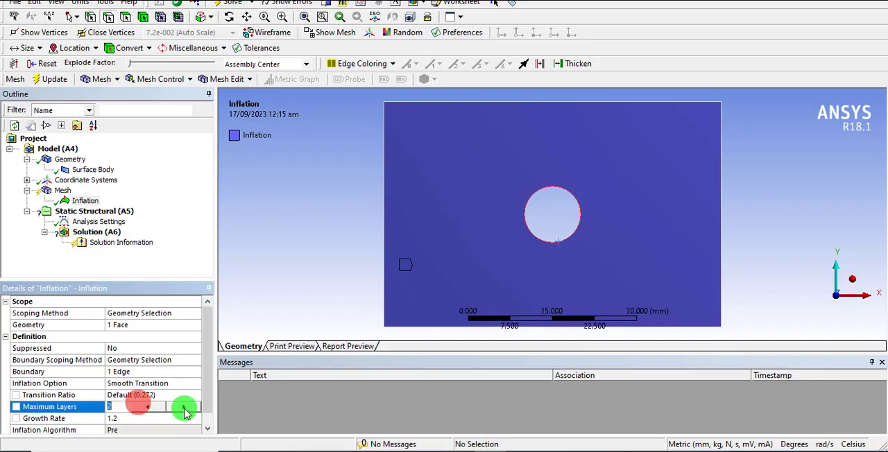
pyautogui.click(186, 408)
pyautogui.click(185, 408)
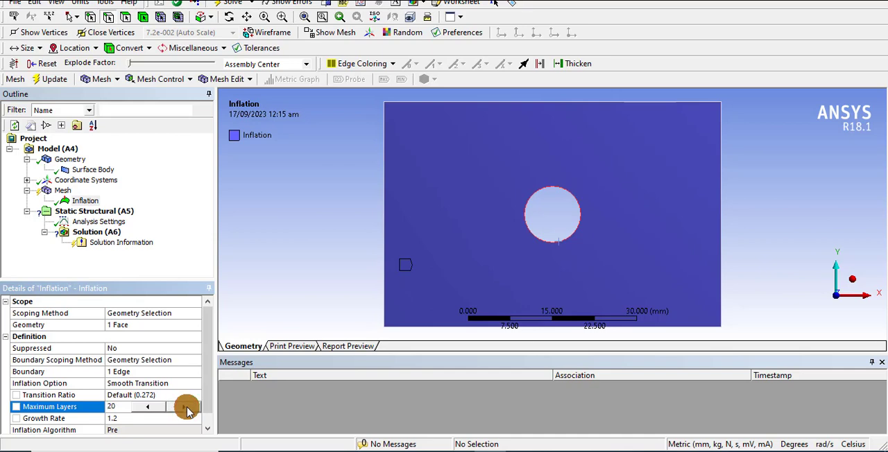
# Consult the growth rate notes in Word, return to ANSYS Mechanical and set the inflation option to First Layer Thickness.
pyautogui.click(431, 450)
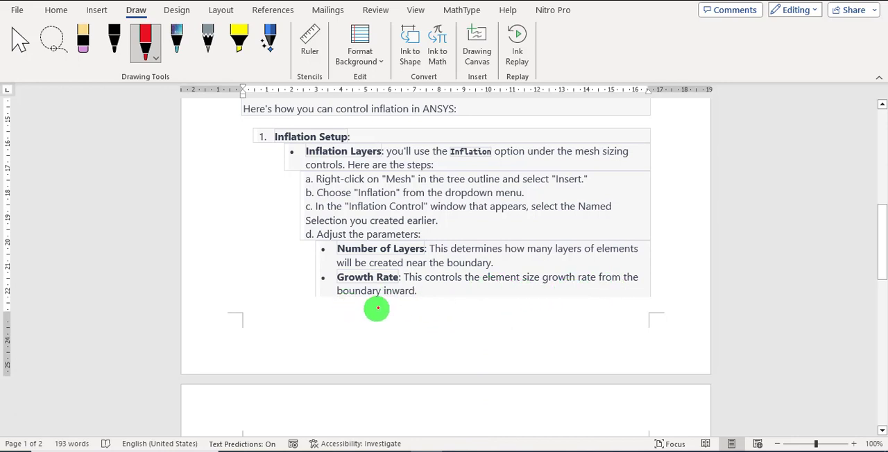
pyautogui.click(489, 450)
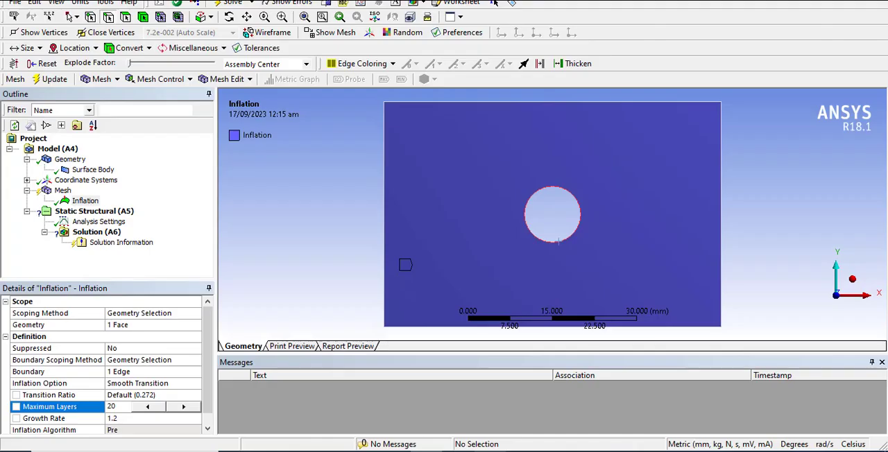
pyautogui.moveTo(209, 377); pyautogui.dragTo(209, 406)
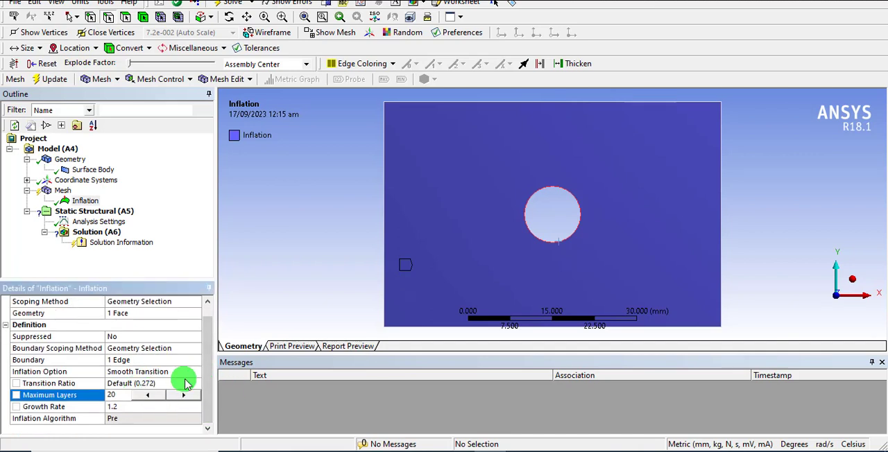
pyautogui.click(182, 374)
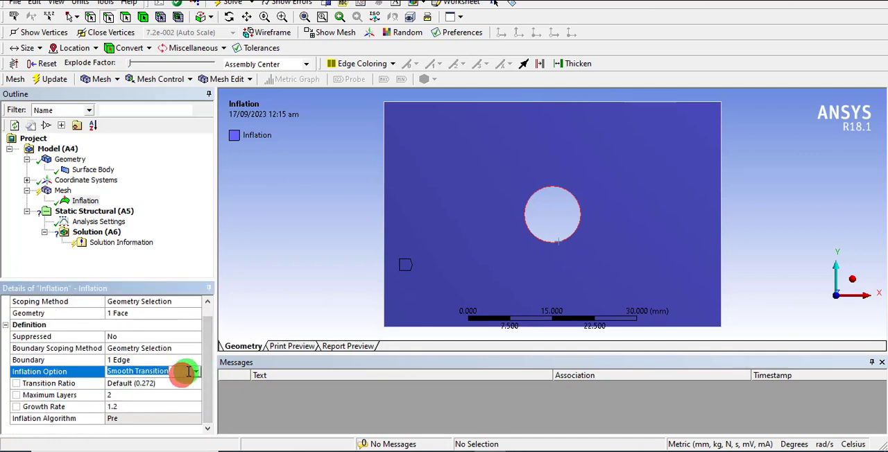
pyautogui.click(188, 372)
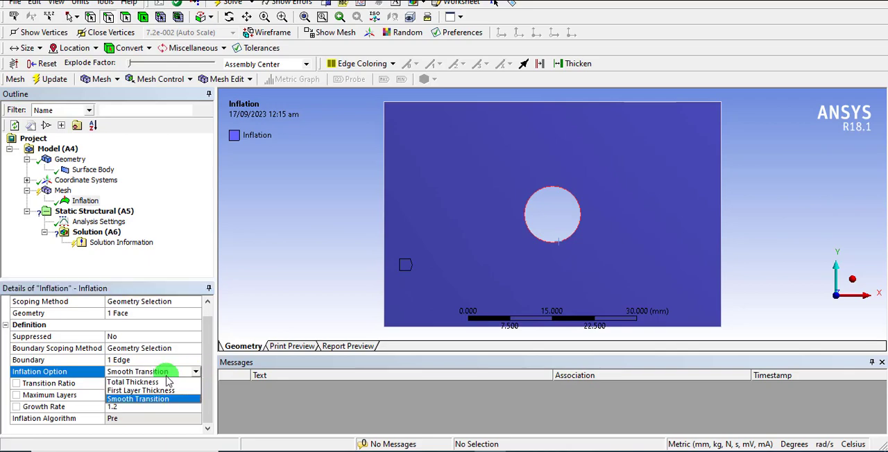
pyautogui.click(170, 390)
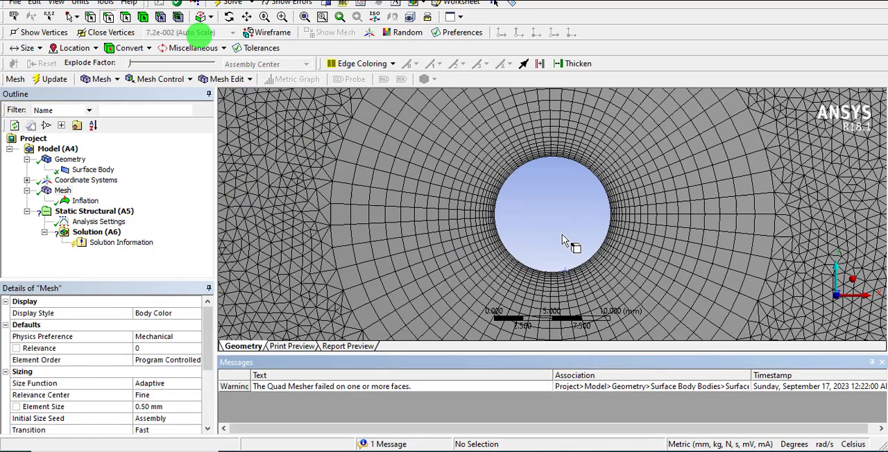
# Examine the generated inflation mesh close up around the hole and across the whole plate.
pyautogui.scroll(3, 555, 240)
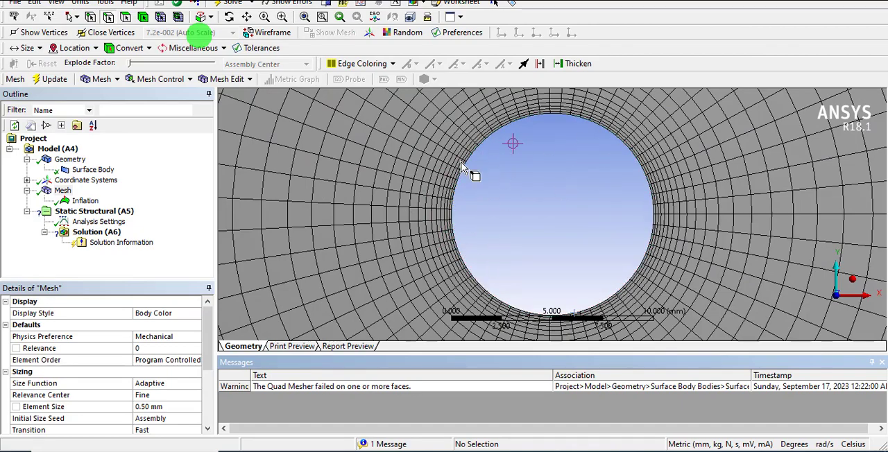
pyautogui.scroll(-5, 485, 189)
pyautogui.scroll(-2, 485, 189)
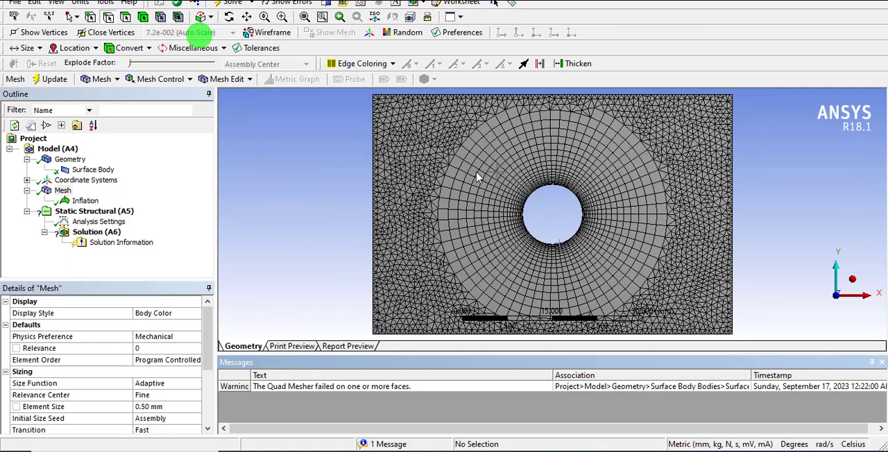
pyautogui.scroll(-2, 469, 178)
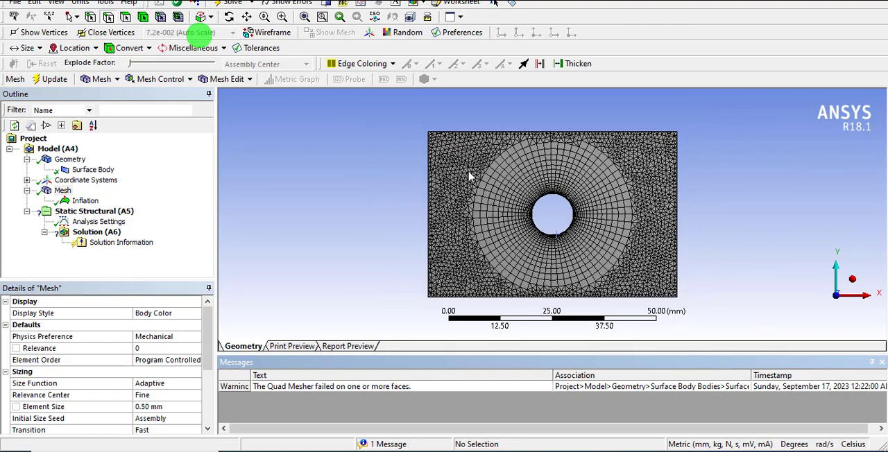
# Collapse the mesh branch and add a Fixed Support to the static structural analysis on the plate's left edge.
pyautogui.click(26, 191)
pyautogui.click(85, 200)
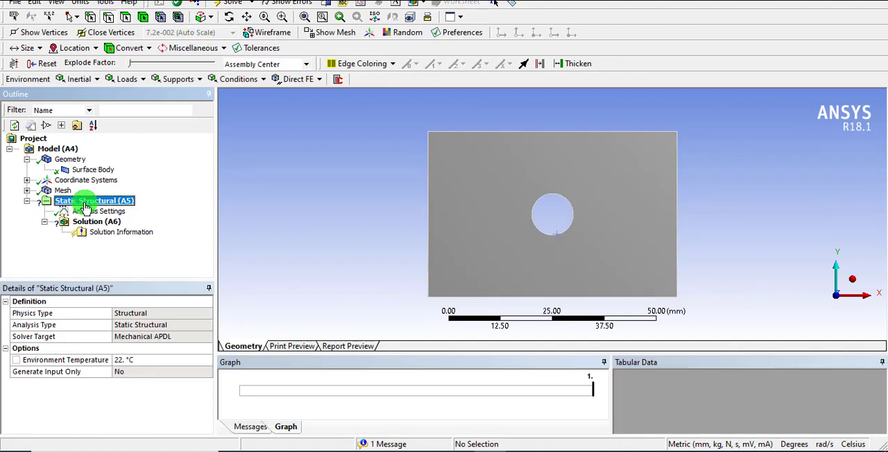
pyautogui.rightClick(130, 206)
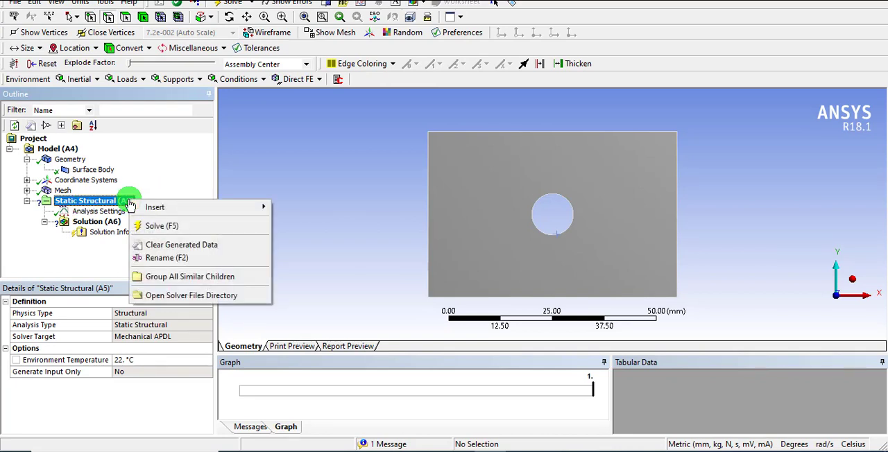
pyautogui.moveTo(140, 207)
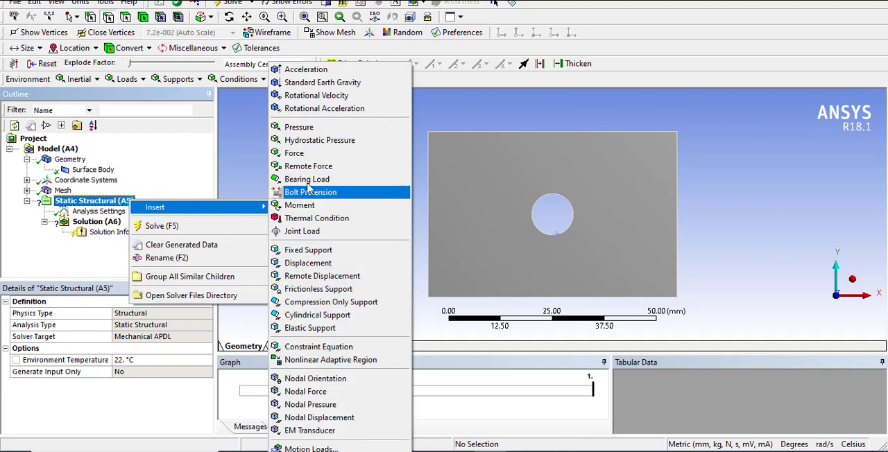
pyautogui.click(309, 252)
pyautogui.click(428, 236)
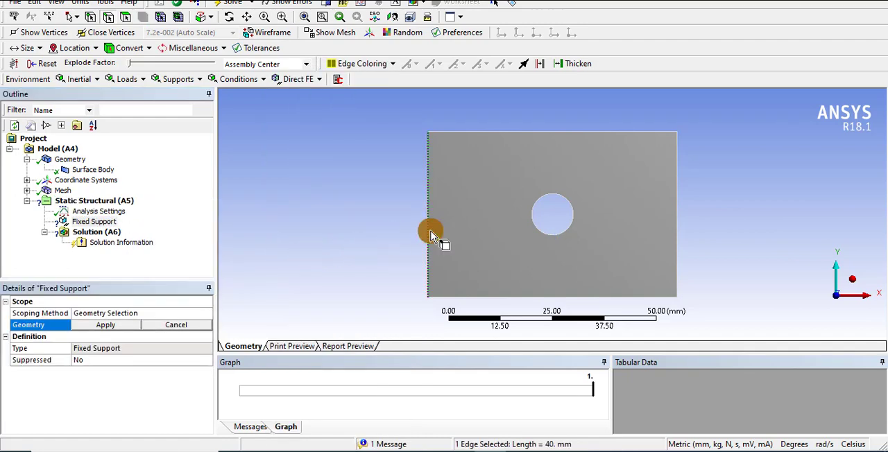
pyautogui.click(122, 324)
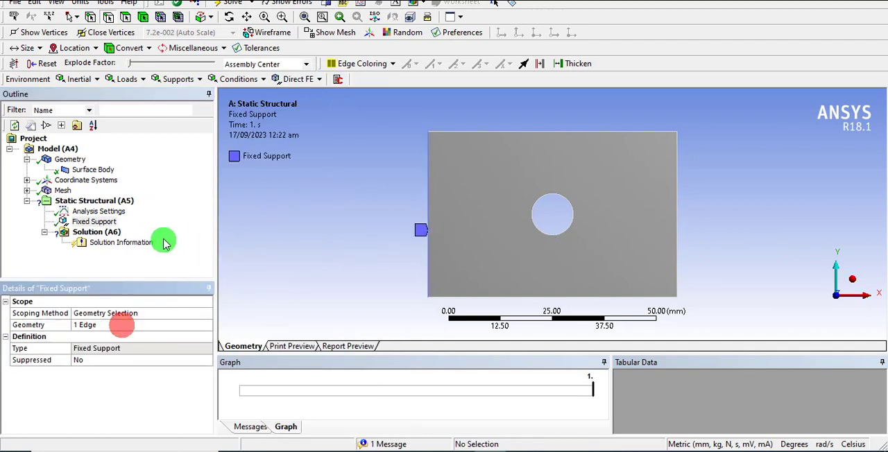
# Insert a Force load in the static structural analysis and scope it to the plate's right edge.
pyautogui.rightClick(94, 204)
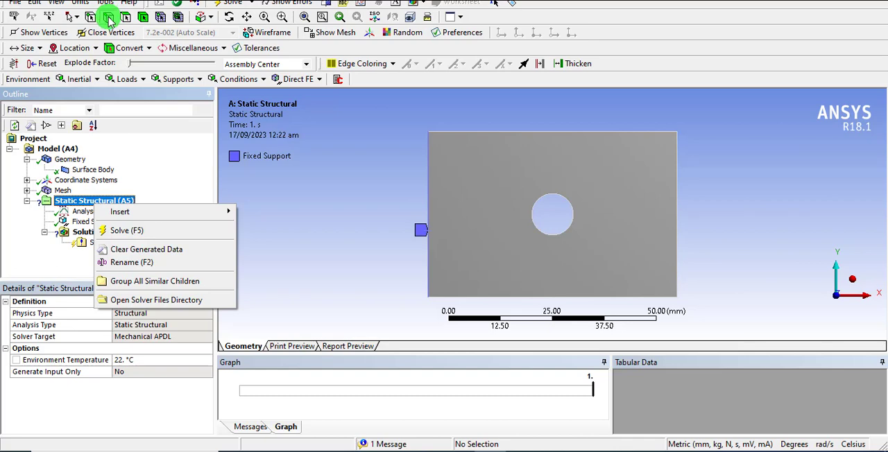
pyautogui.moveTo(173, 211)
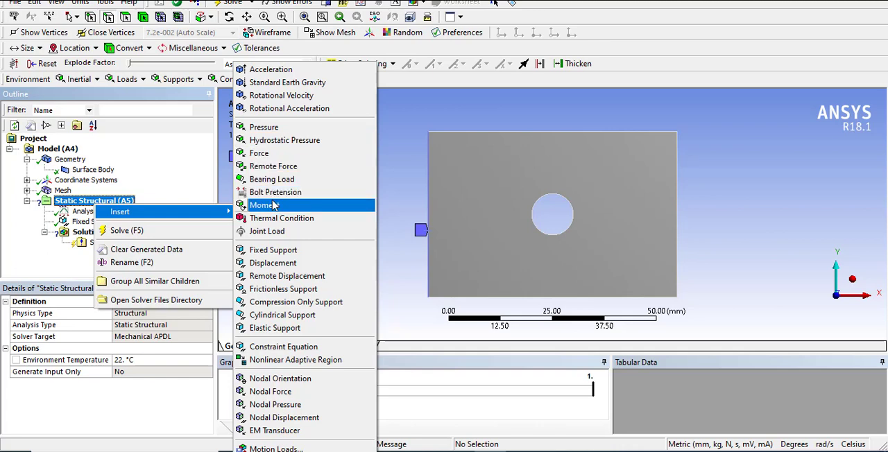
pyautogui.click(259, 153)
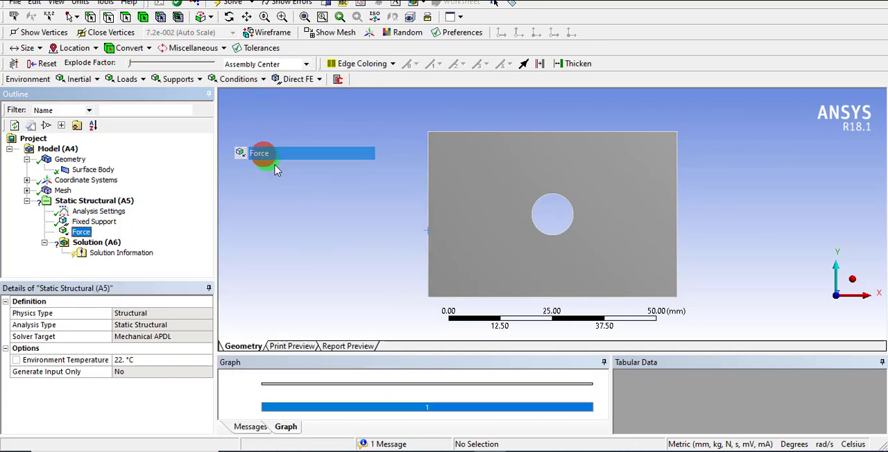
pyautogui.click(678, 221)
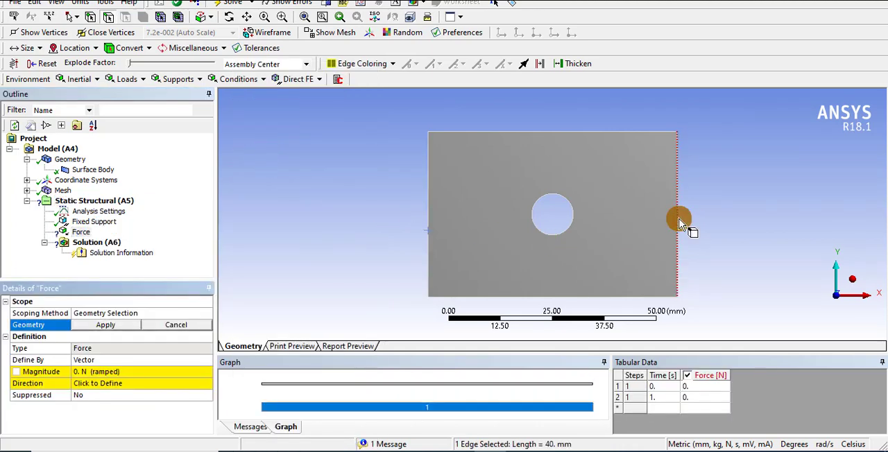
pyautogui.click(104, 324)
# Define the force by components and set its X component to 2000 N.
pyautogui.click(104, 358)
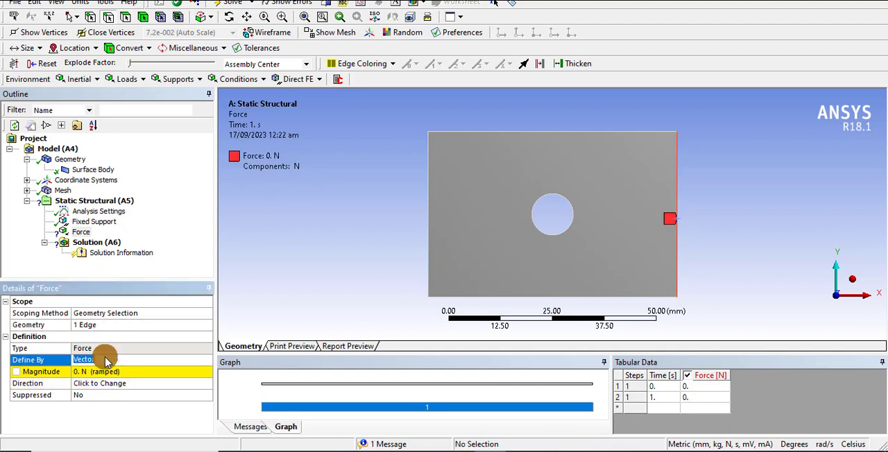
pyautogui.click(207, 361)
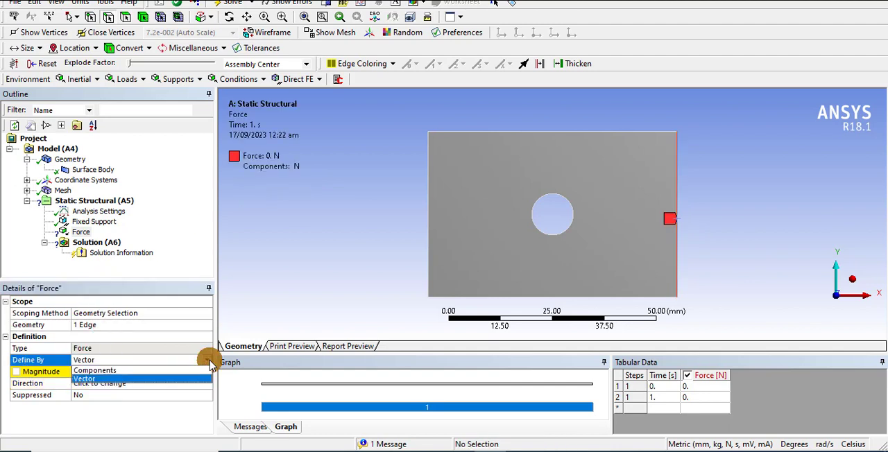
pyautogui.click(115, 371)
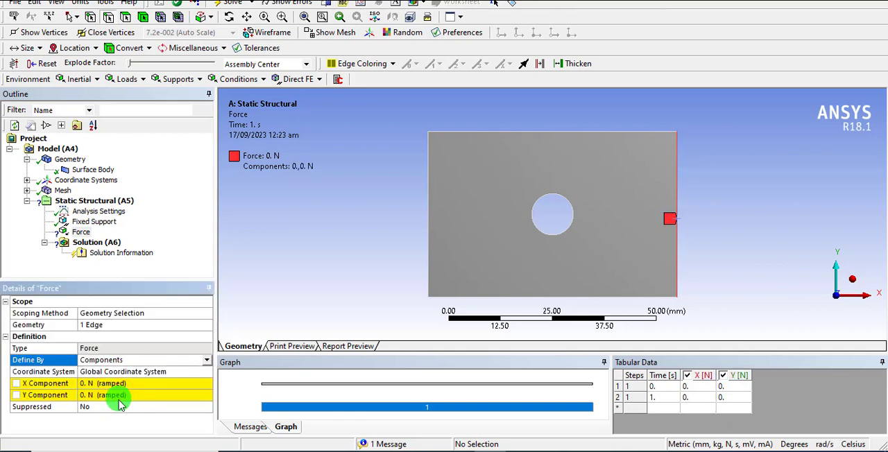
pyautogui.click(112, 385)
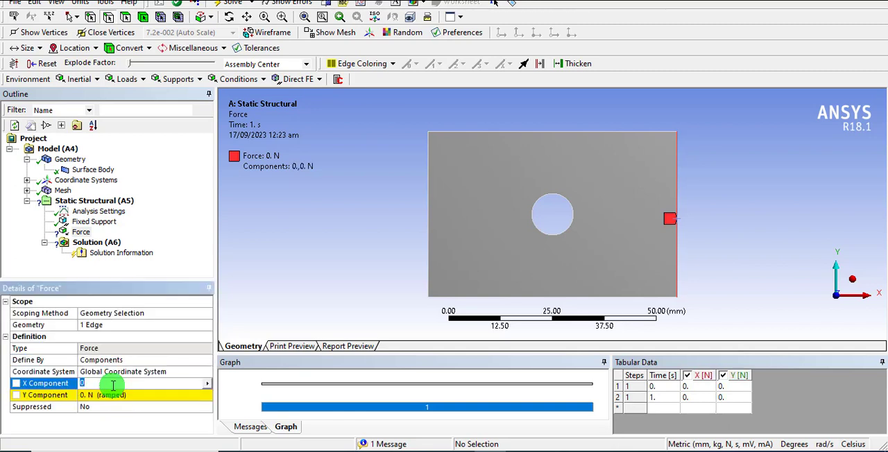
pyautogui.write('20')
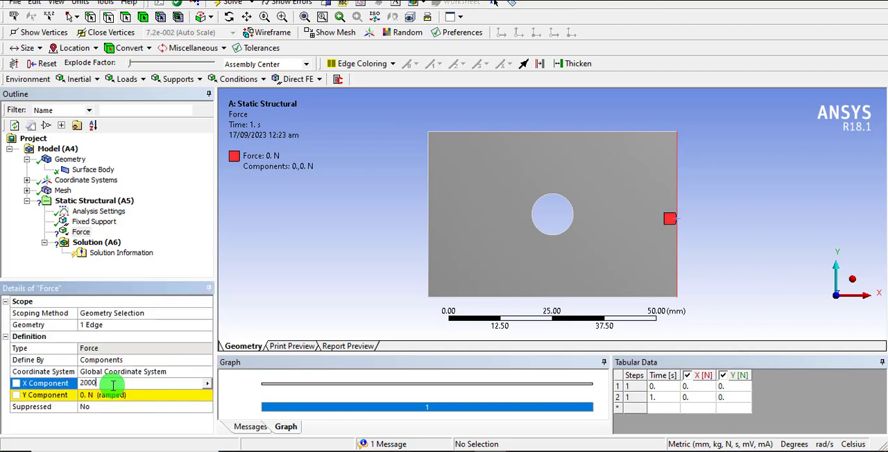
pyautogui.write('00')
pyautogui.press('Return')
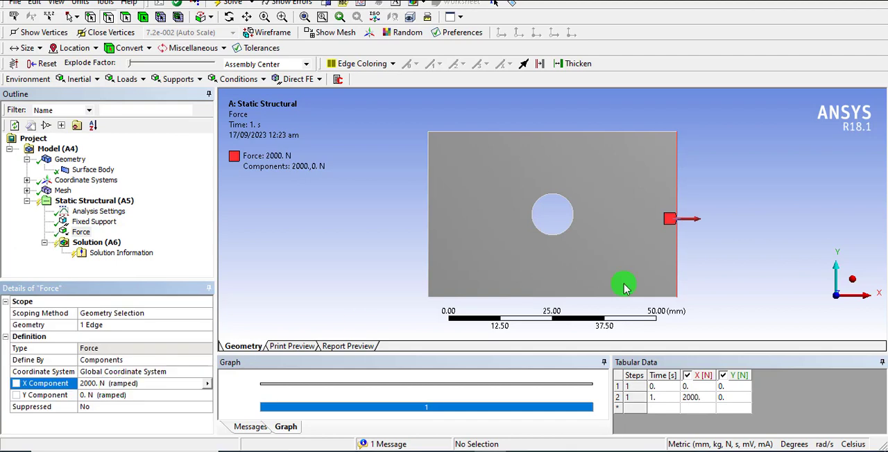
# Add Normal Stress and Equivalent (von-Mises) Stress results to the solution.
pyautogui.rightClick(82, 244)
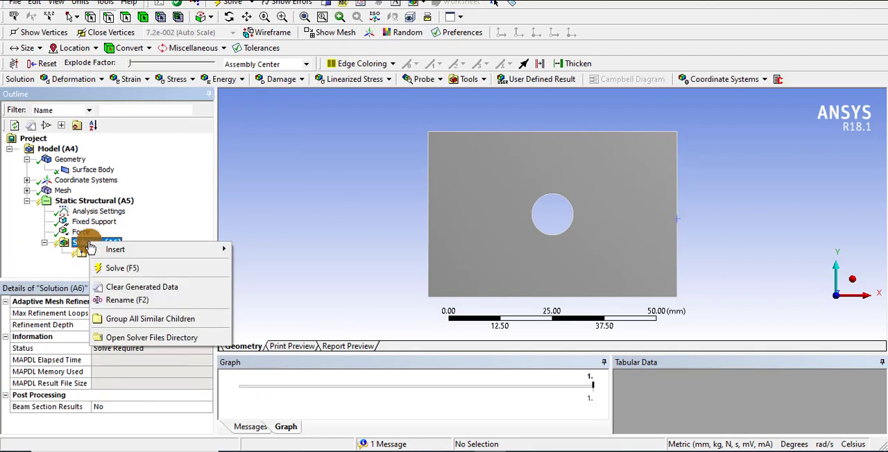
pyautogui.moveTo(177, 255)
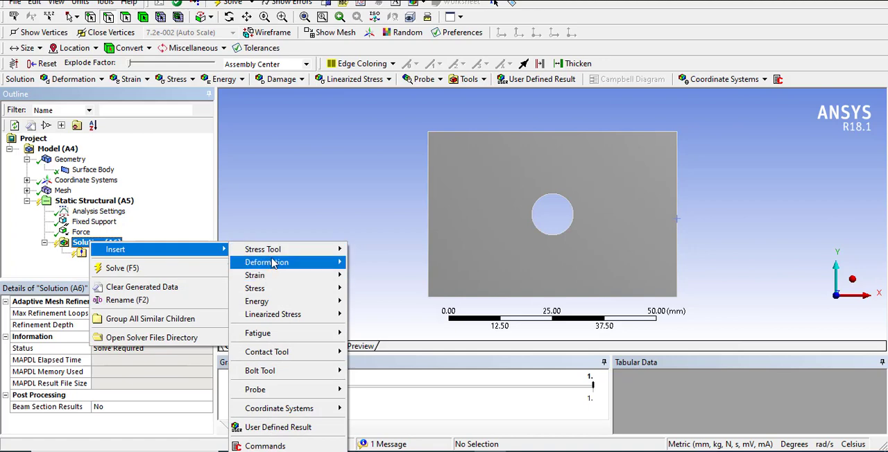
pyautogui.moveTo(277, 290)
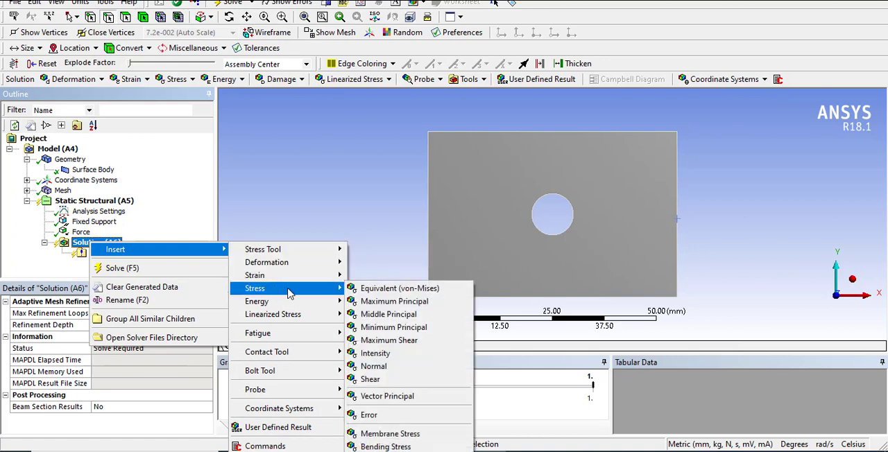
pyautogui.click(373, 366)
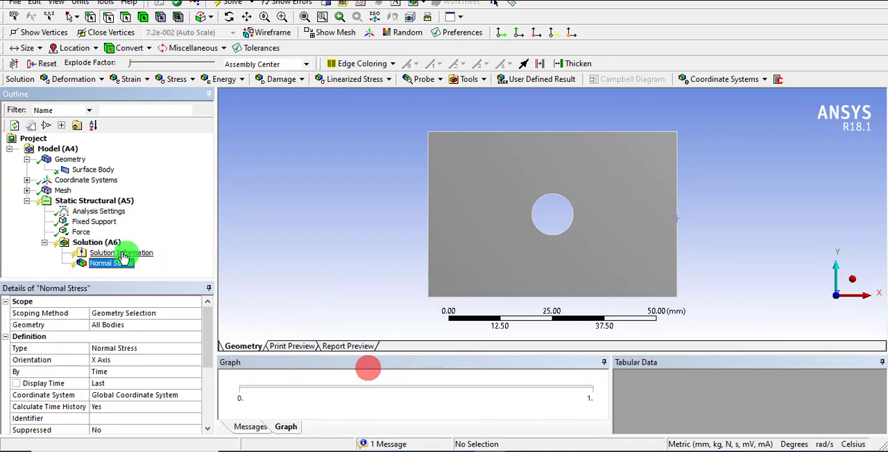
pyautogui.rightClick(111, 243)
pyautogui.click(182, 251)
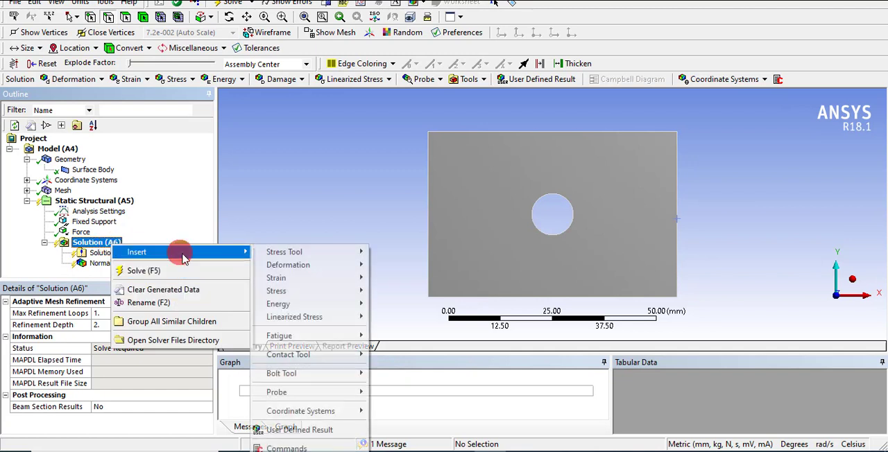
pyautogui.moveTo(327, 290)
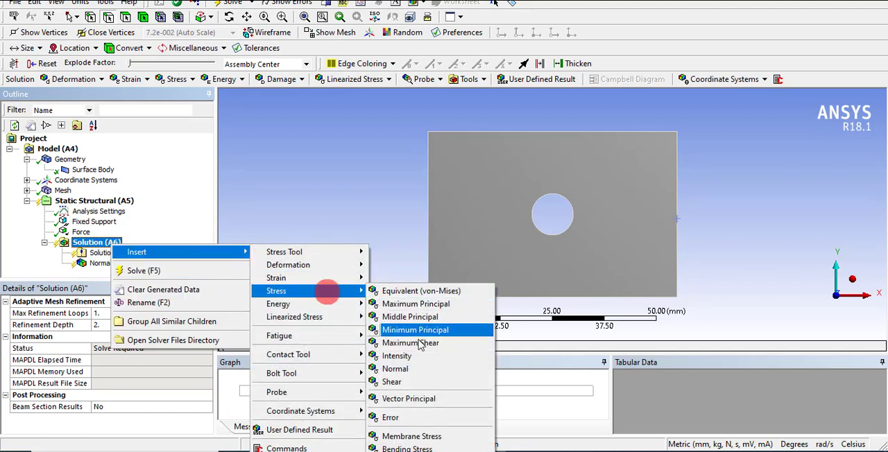
pyautogui.click(424, 292)
# Add a Total Deformation result to the solution.
pyautogui.rightClick(96, 232)
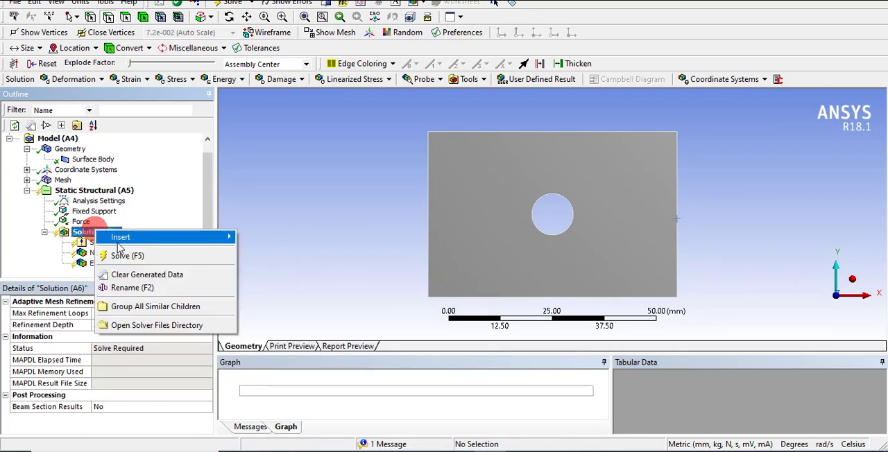
pyautogui.click(165, 236)
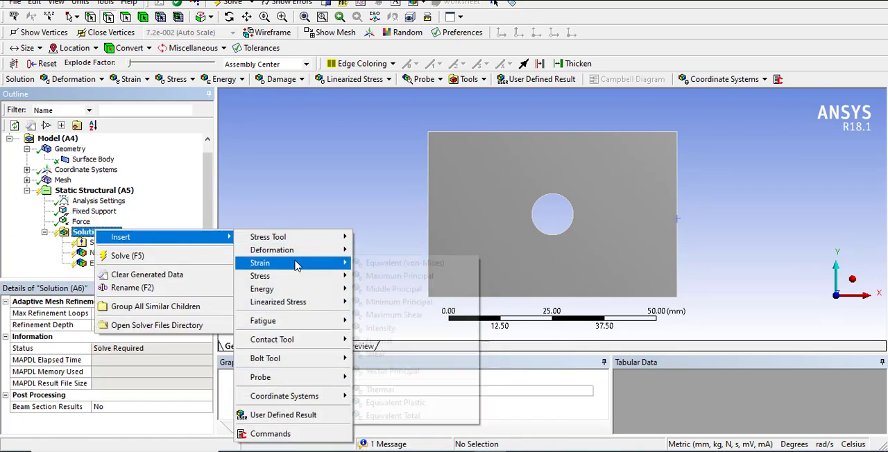
pyautogui.moveTo(312, 255)
pyautogui.click(360, 255)
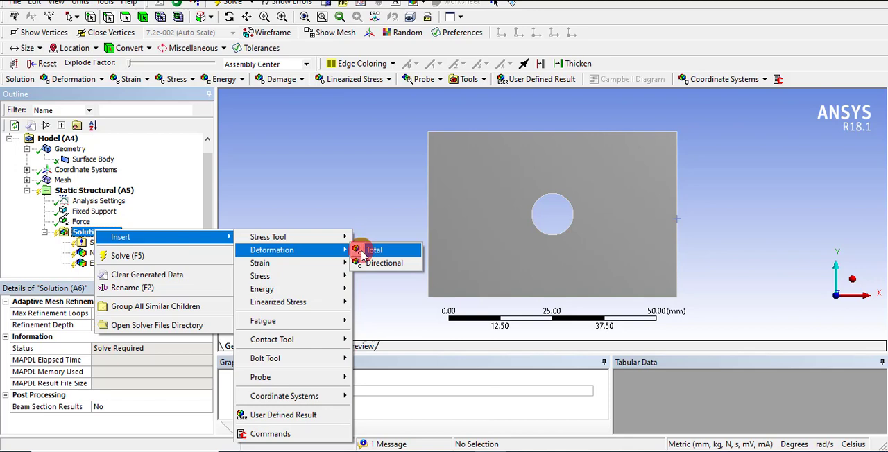
# Solve the static structural analysis.
pyautogui.click(107, 229)
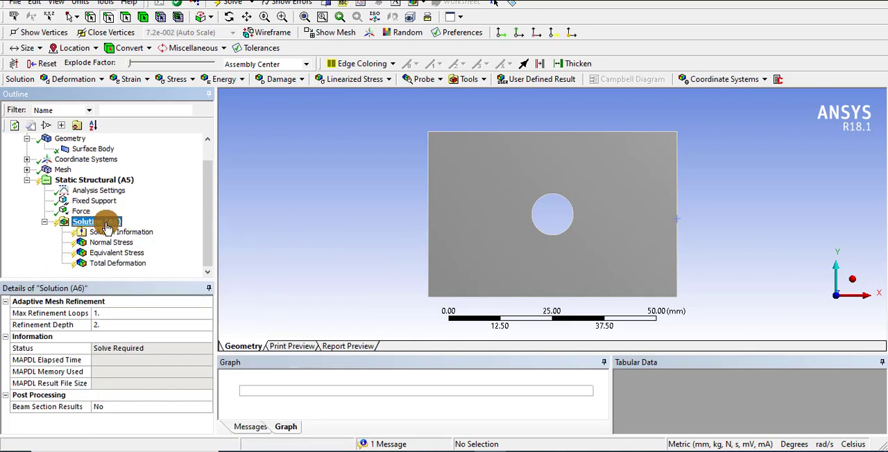
pyautogui.rightClick(106, 227)
pyautogui.click(125, 248)
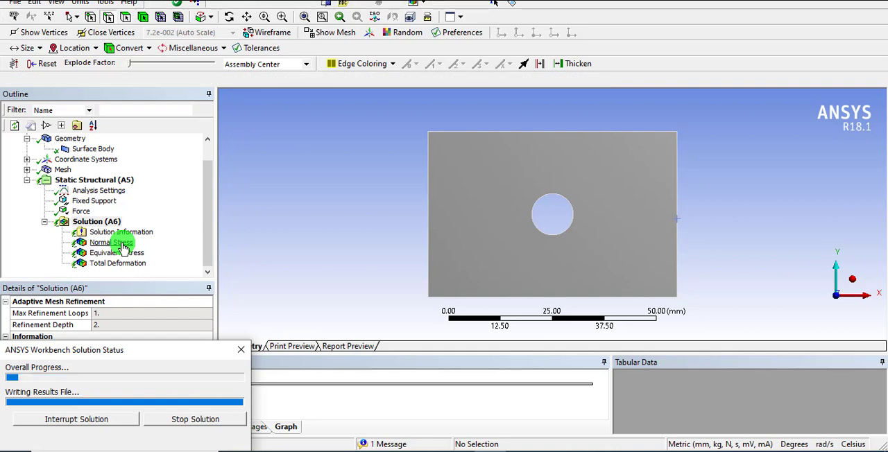
# Review the normal stress and equivalent stress plots, inspecting the equivalent stress distribution around the hole closely.
pyautogui.click(111, 243)
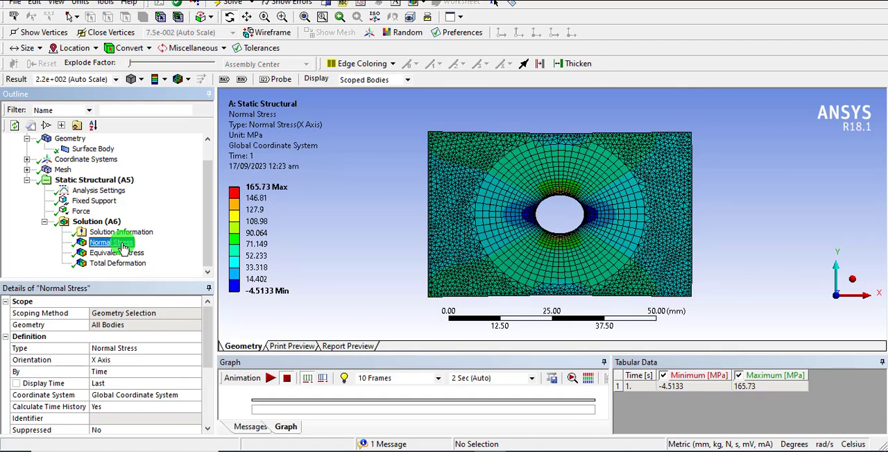
pyautogui.click(126, 253)
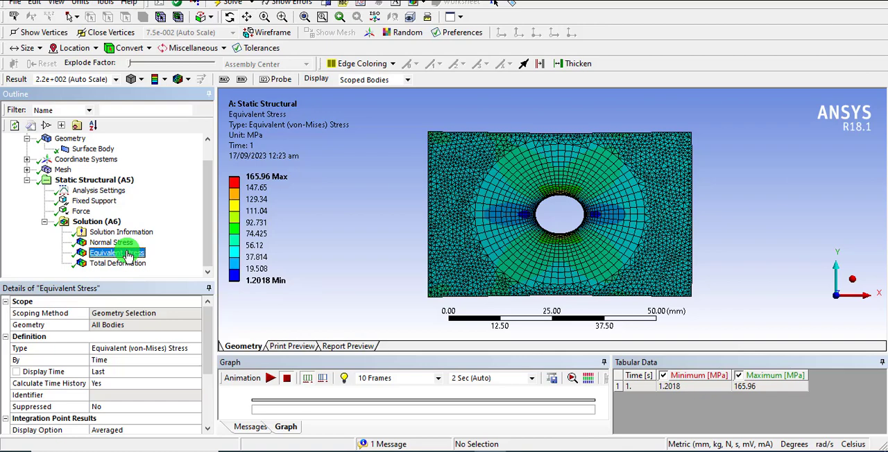
pyautogui.scroll(5, 559, 225)
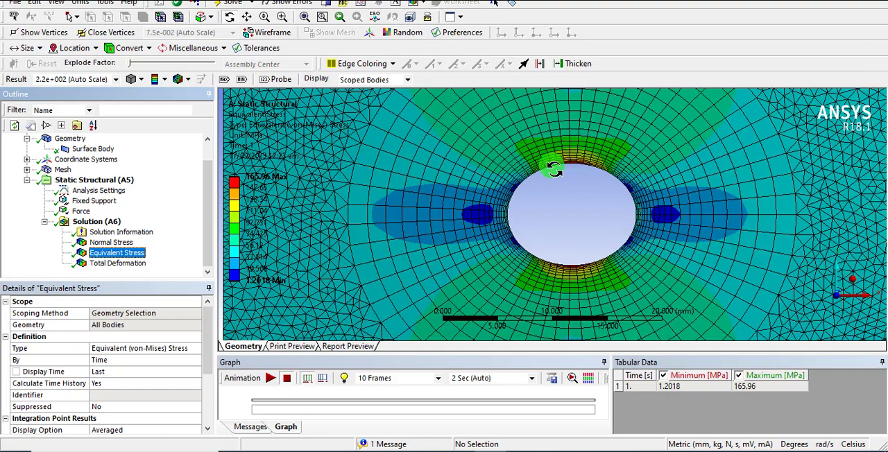
pyautogui.scroll(-6, 566, 227)
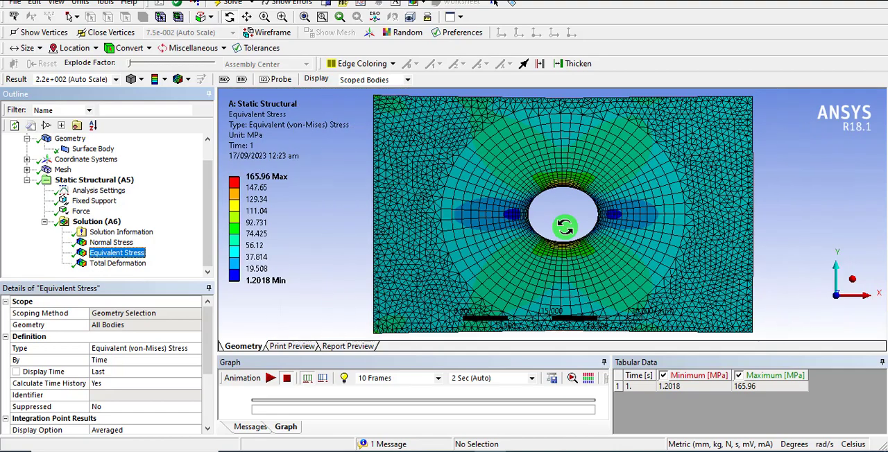
pyautogui.click(456, 416)
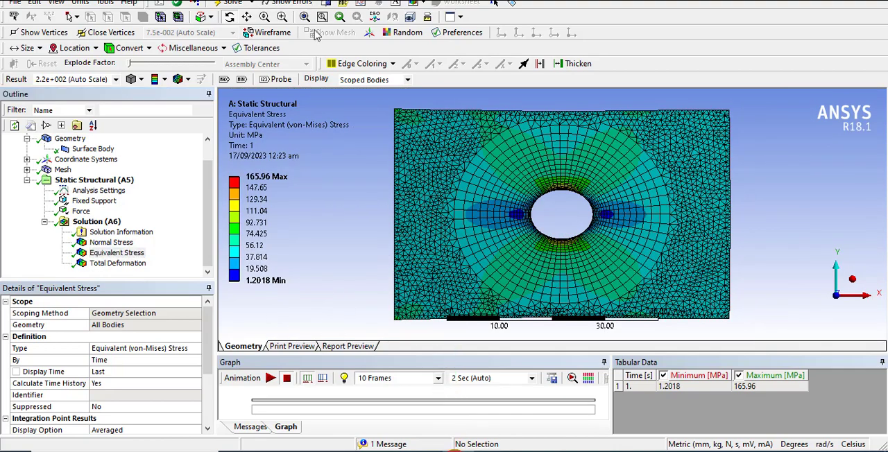